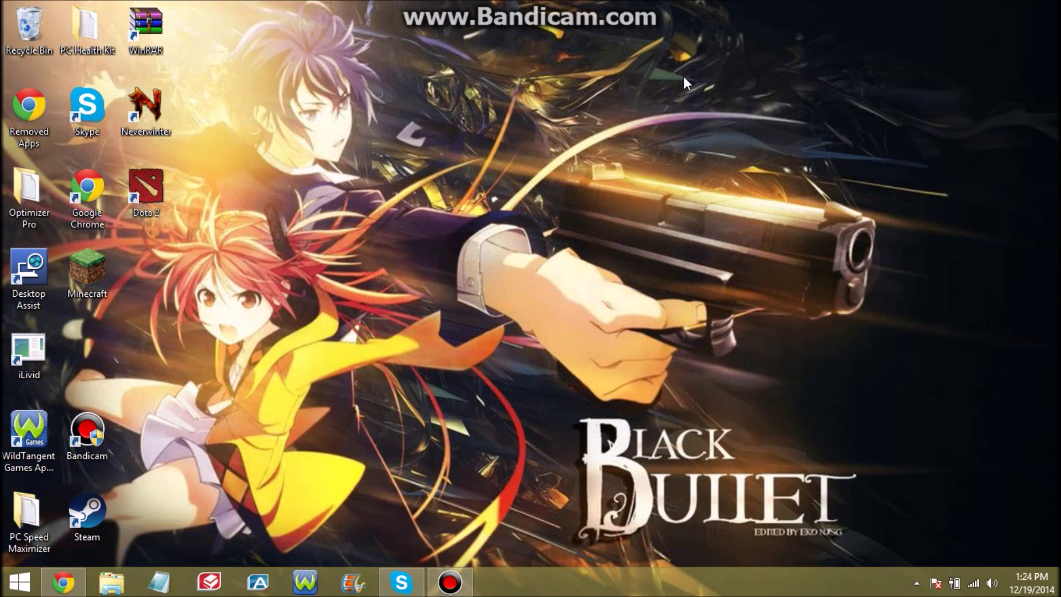
Return to the Movie Maker page in Chrome and download the installer wlsetup-web (1).exe
{"action": "left_click", "coordinate": [62, 582]}
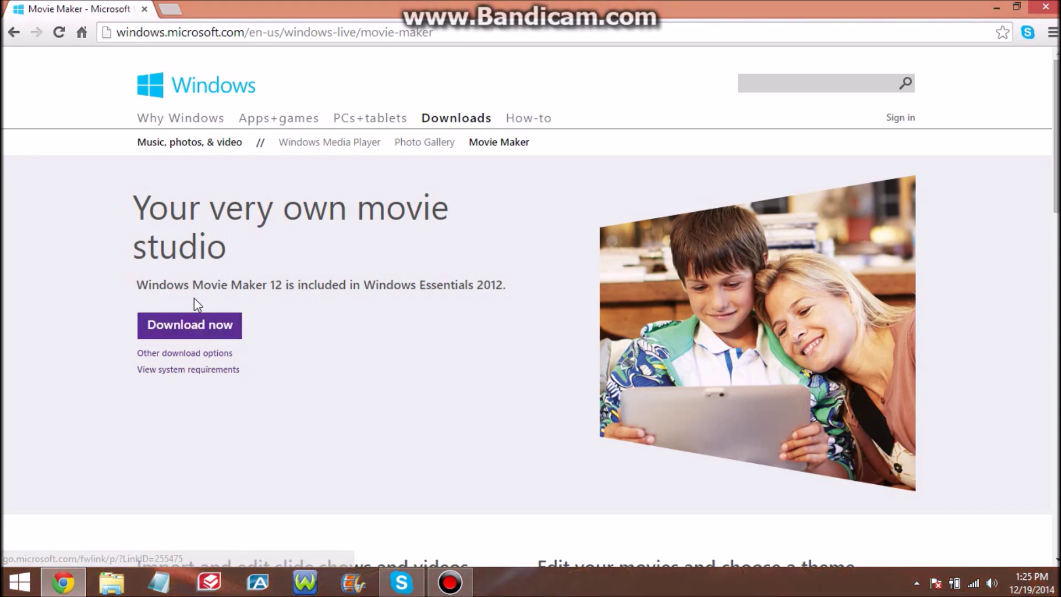
{"action": "left_click", "coordinate": [194, 322]}
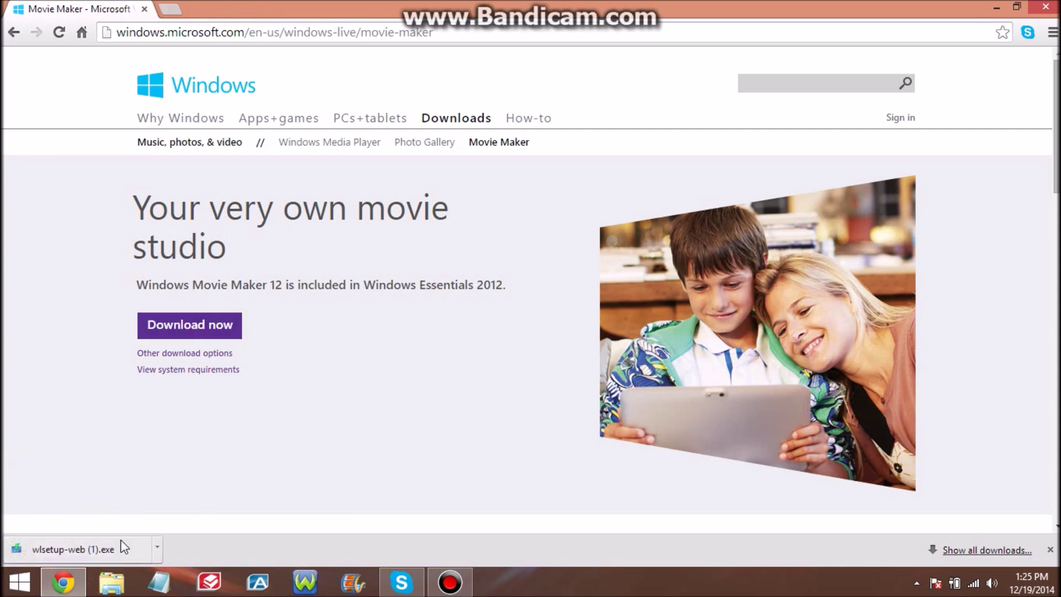
Open Downloads in File Explorer and delete the older wlsetup-web installer
{"action": "left_click", "coordinate": [119, 586]}
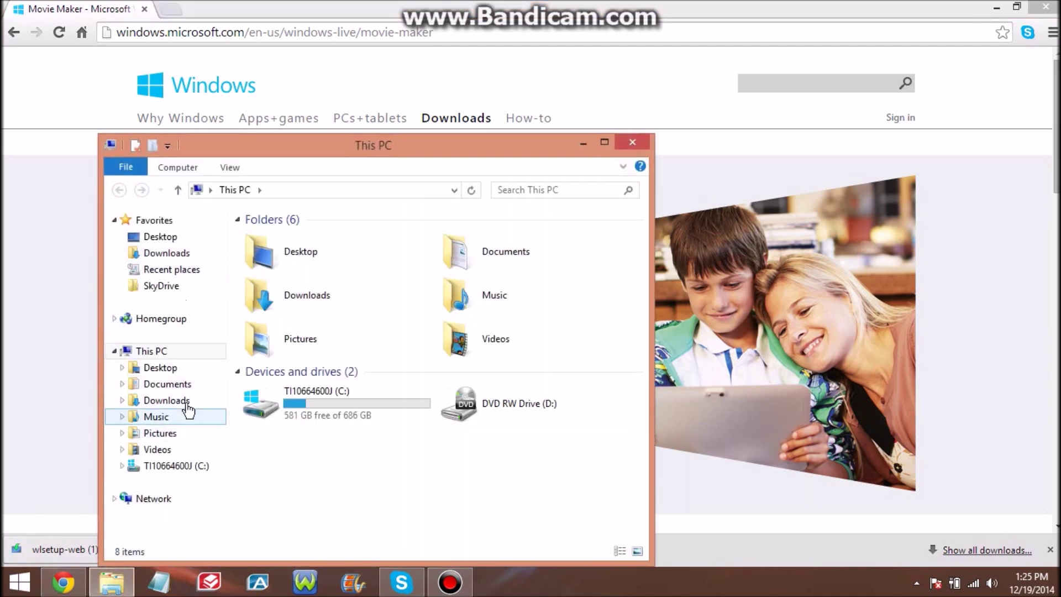
{"action": "left_click", "coordinate": [185, 401]}
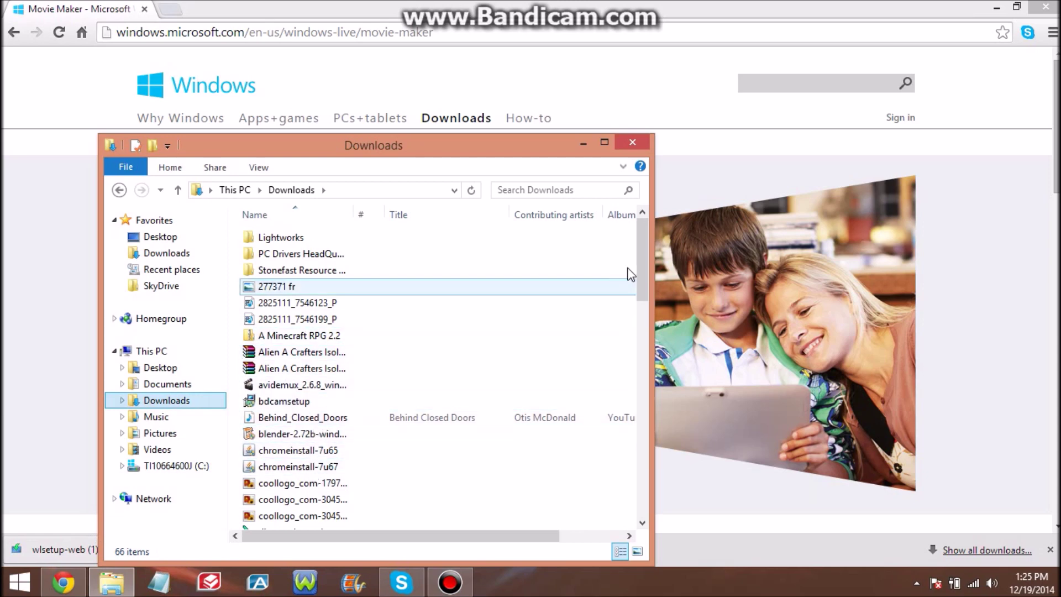
{"action": "left_click_drag", "start_coordinate": [641, 272], "coordinate": [639, 497]}
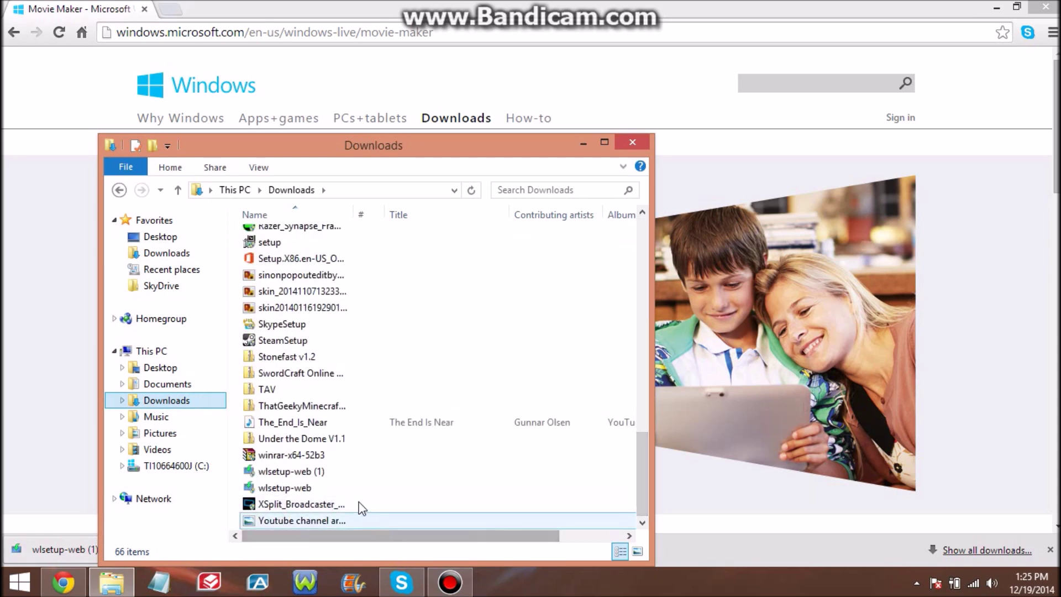
{"action": "left_click", "coordinate": [317, 488]}
{"action": "right_click", "coordinate": [314, 487]}
{"action": "left_click", "coordinate": [379, 418]}
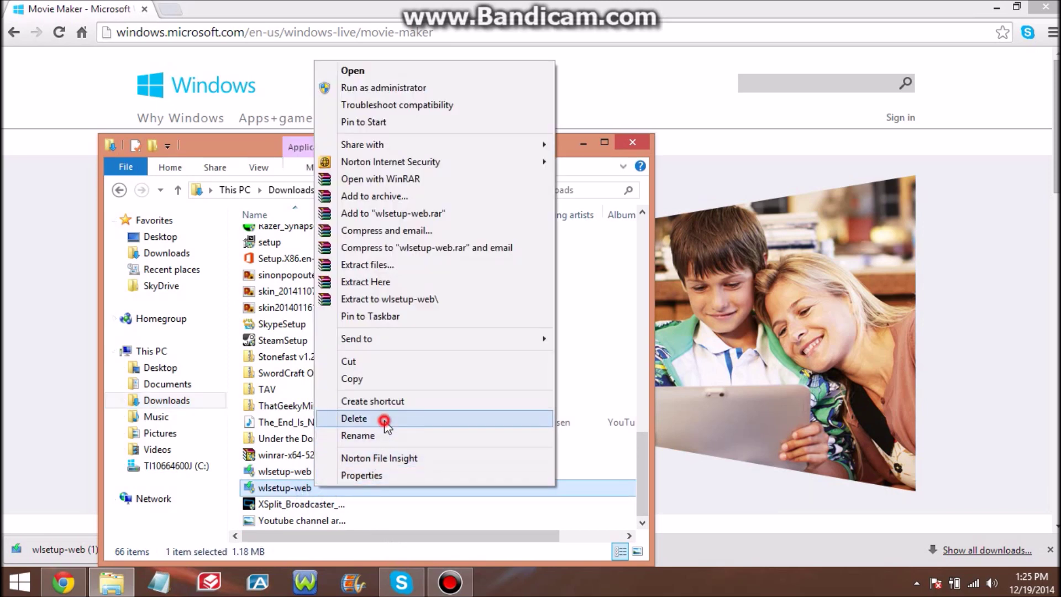
Rename wlsetup-web (1) to wlsetup-web and close the Downloads window
{"action": "left_click", "coordinate": [337, 488]}
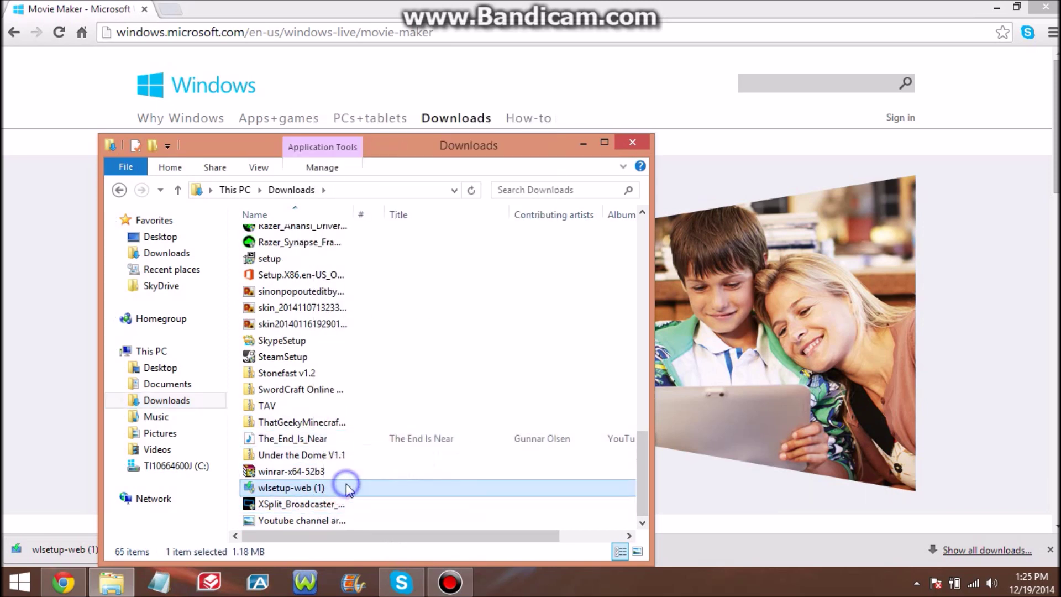
{"action": "right_click", "coordinate": [346, 485]}
{"action": "left_click", "coordinate": [417, 432]}
{"action": "left_click", "coordinate": [332, 488]}
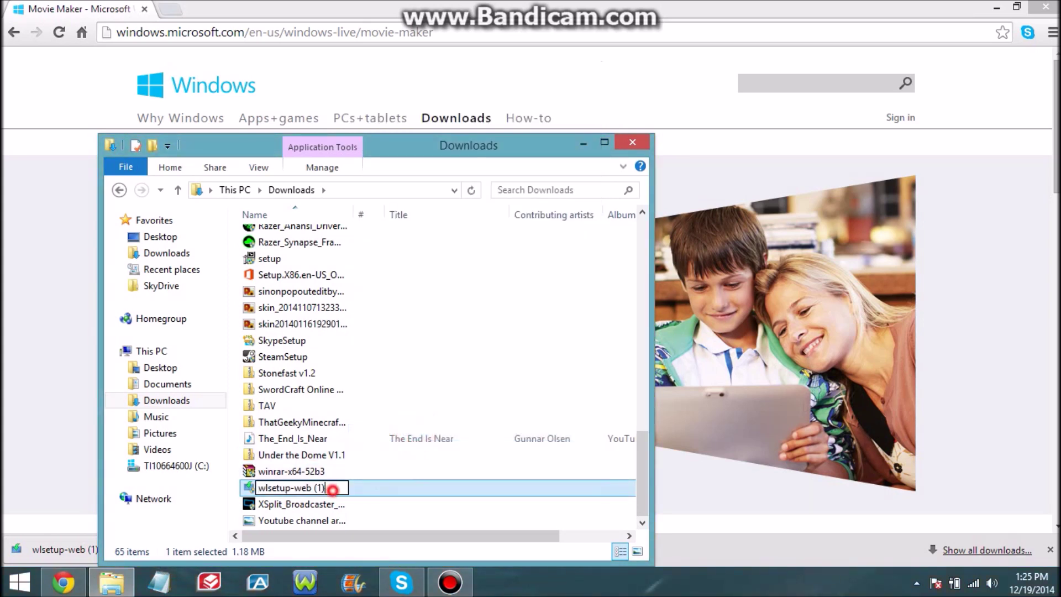
{"action": "key", "text": "BackSpace"}
{"action": "key", "text": "BackSpace"}
{"action": "key", "text": "BackSpace"}
{"action": "key", "text": "BackSpace"}
{"action": "key", "text": "Return"}
{"action": "left_click", "coordinate": [632, 143]}
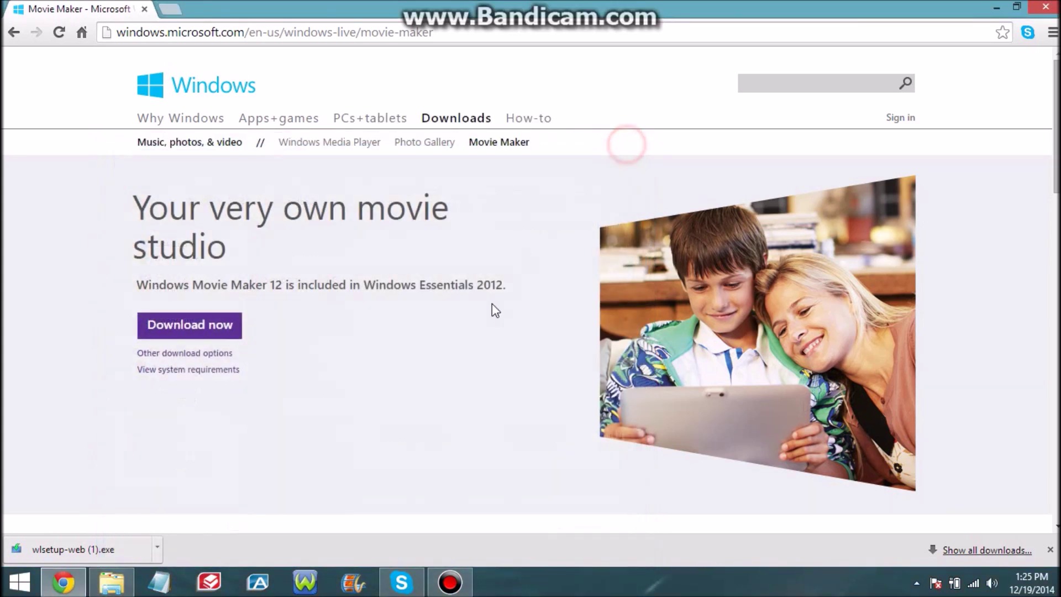
{"action": "left_click", "coordinate": [74, 550]}
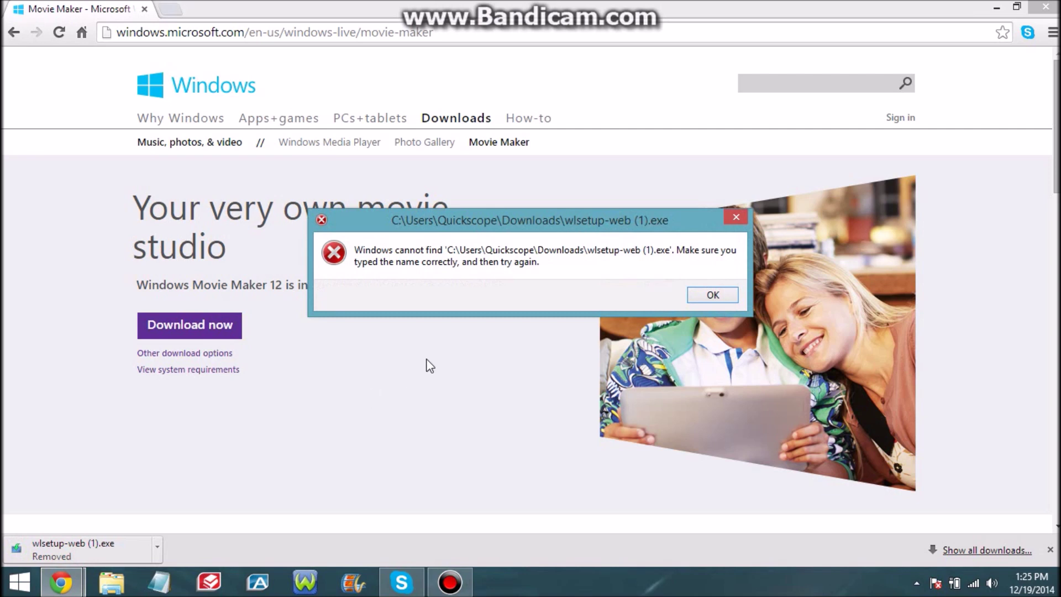
Dismiss the missing-file error and reopen Downloads, scrolling to the wlsetup-web installer
{"action": "left_click", "coordinate": [713, 295]}
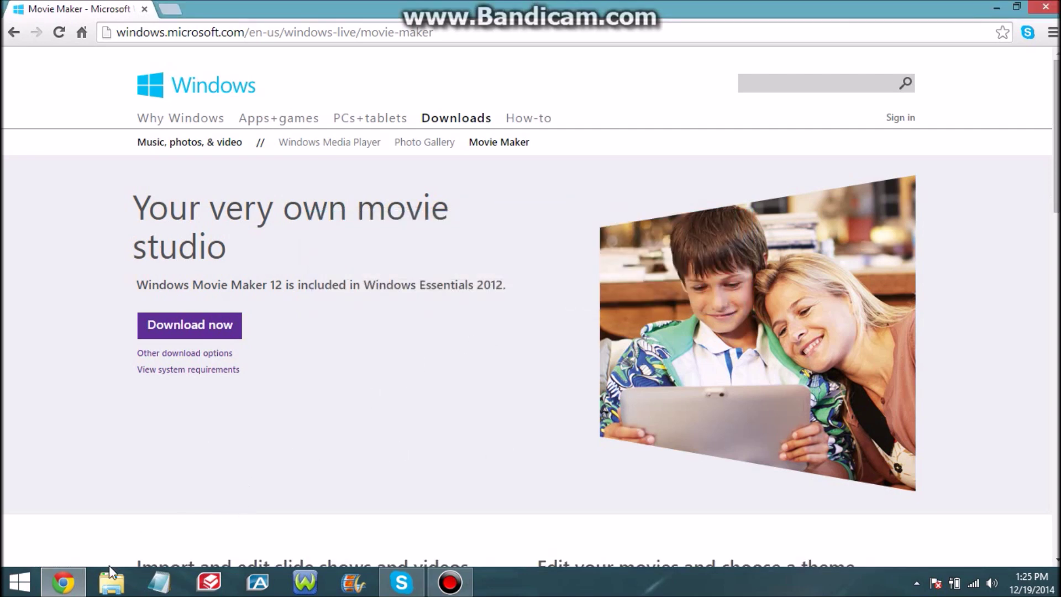
{"action": "left_click", "coordinate": [112, 582]}
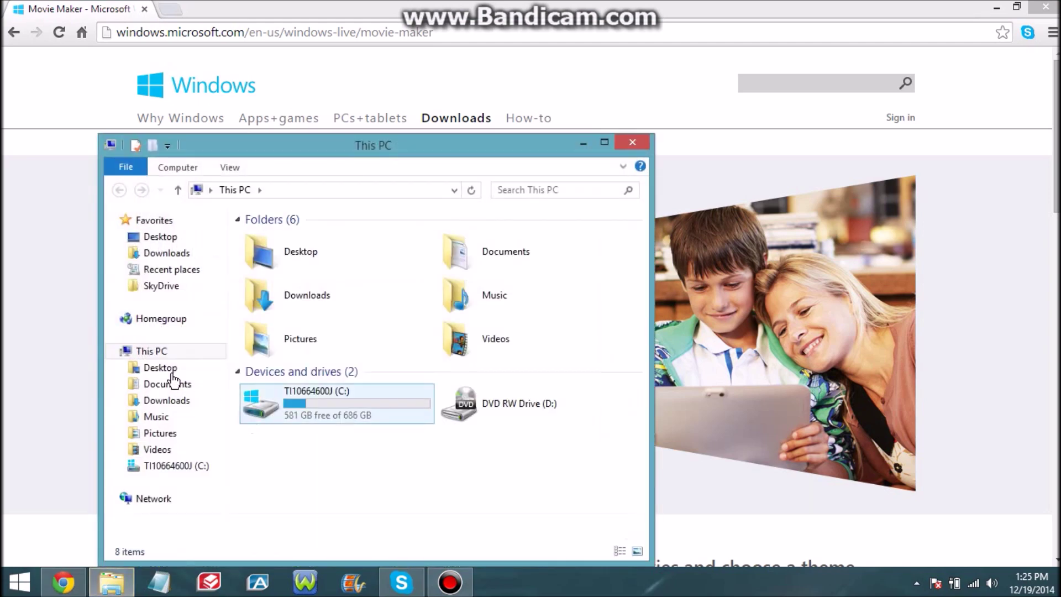
{"action": "left_click", "coordinate": [349, 287]}
{"action": "double_click", "coordinate": [351, 289]}
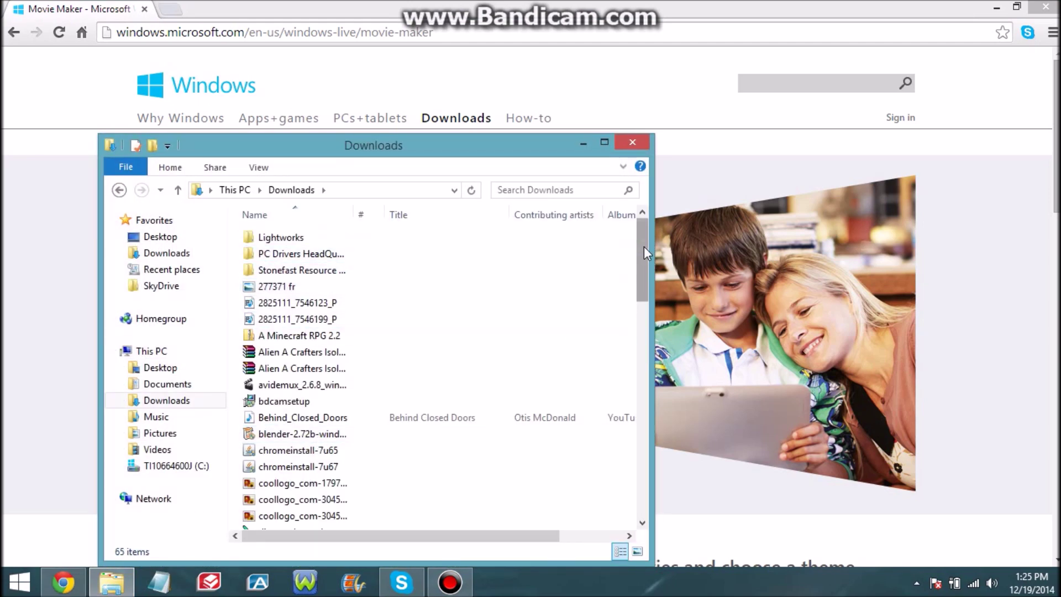
{"action": "left_click_drag", "start_coordinate": [645, 247], "coordinate": [631, 519]}
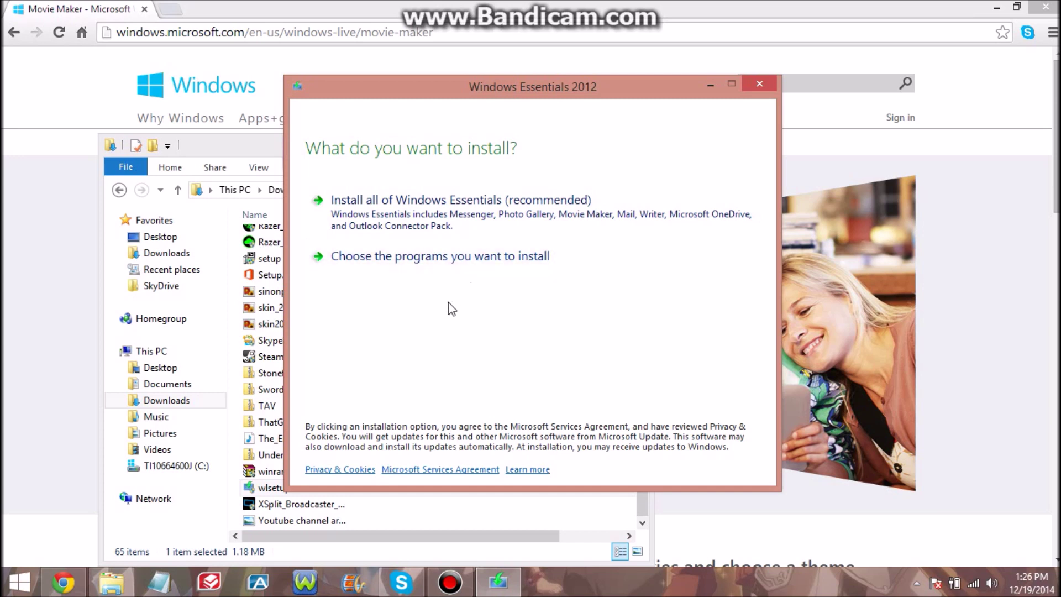
Choose a custom install, untick OneDrive, Mail, Writer and Messenger, and start installing
{"action": "left_click", "coordinate": [429, 258]}
{"action": "left_click", "coordinate": [316, 238]}
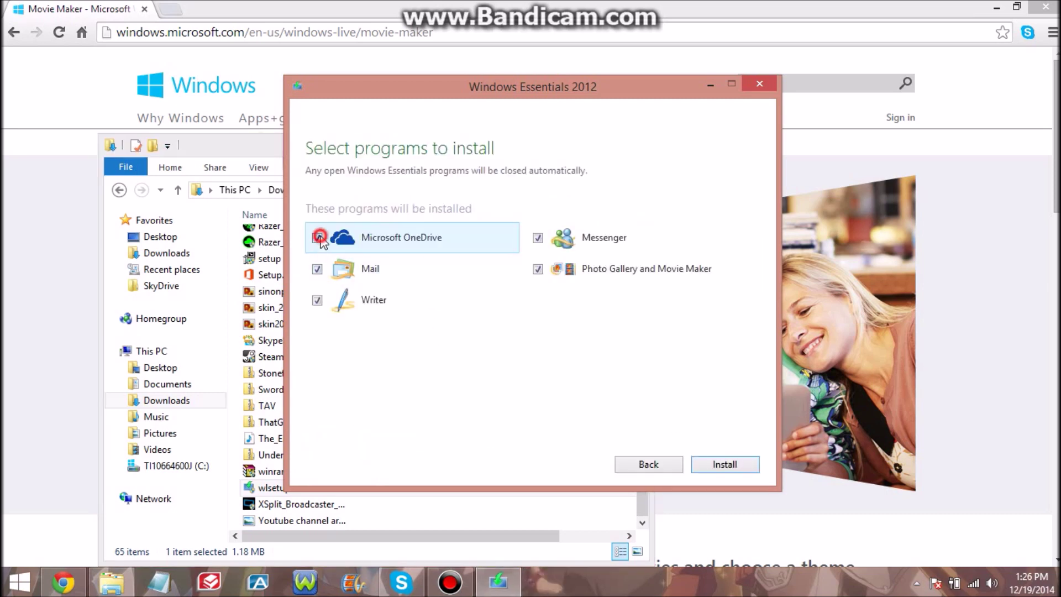
{"action": "left_click", "coordinate": [316, 269]}
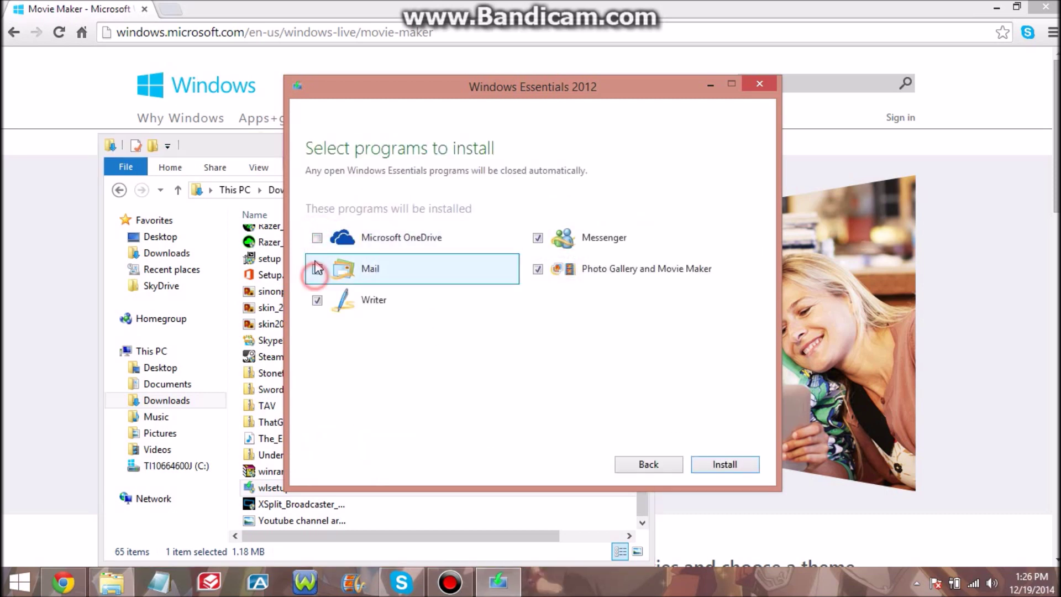
{"action": "left_click", "coordinate": [317, 300]}
{"action": "left_click", "coordinate": [538, 238]}
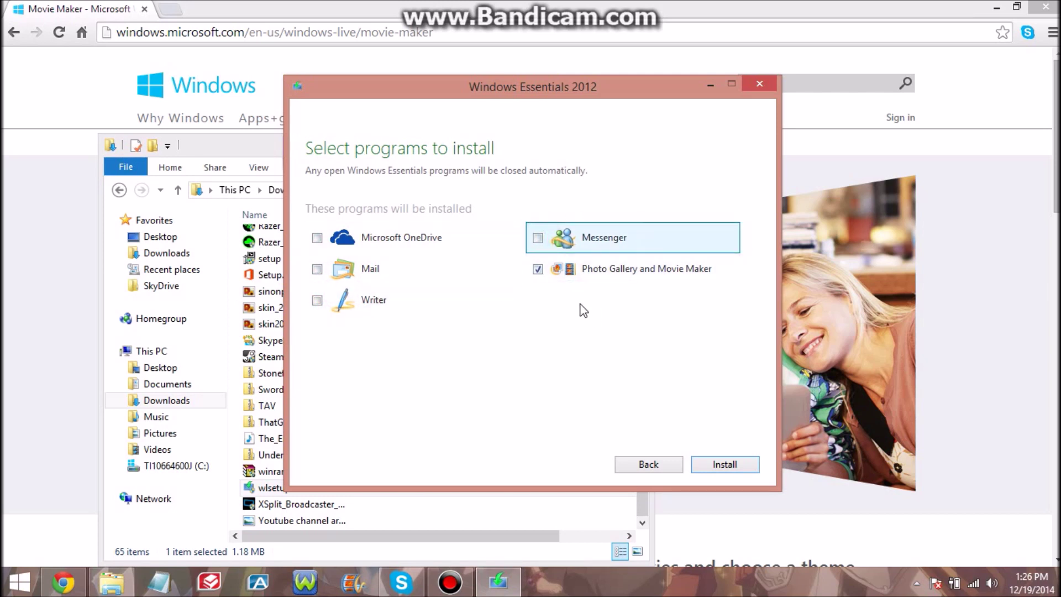
{"action": "left_click", "coordinate": [728, 473]}
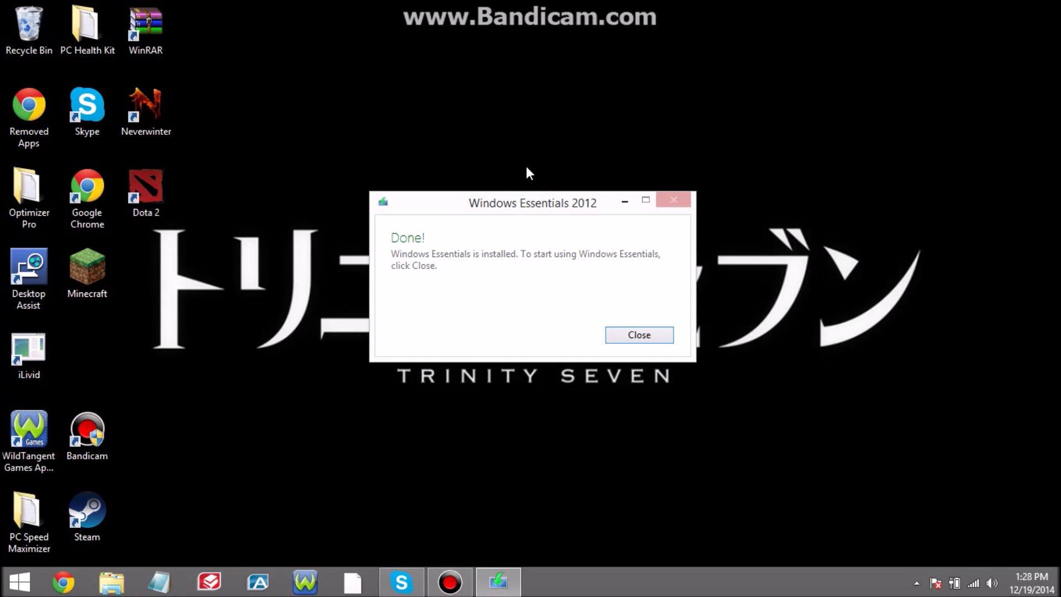
Close the finished installer and decline the 'Can't open this item' prompt
{"action": "left_click", "coordinate": [630, 335]}
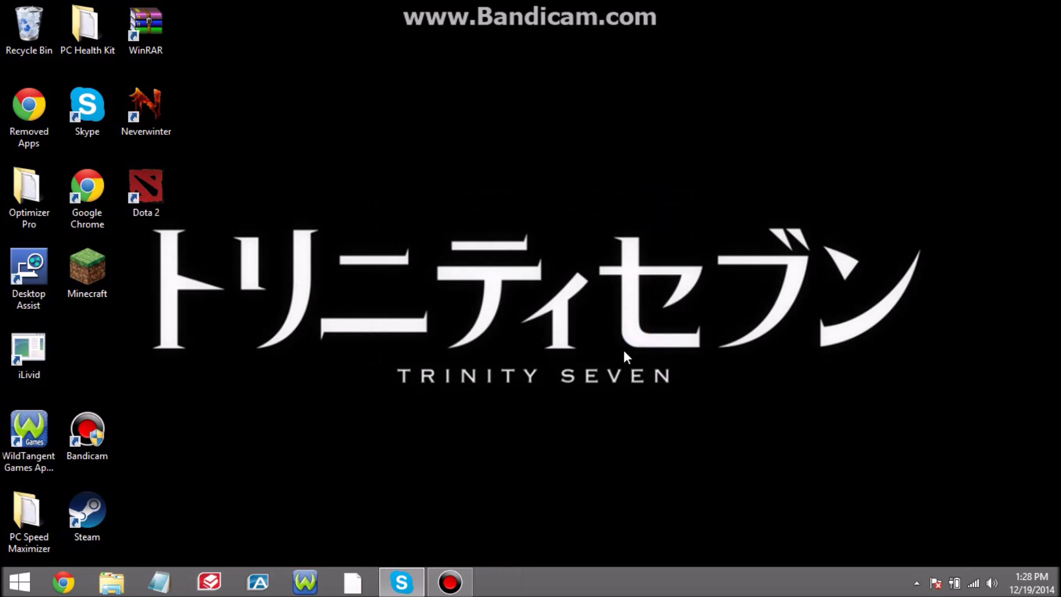
{"action": "left_click", "coordinate": [353, 591]}
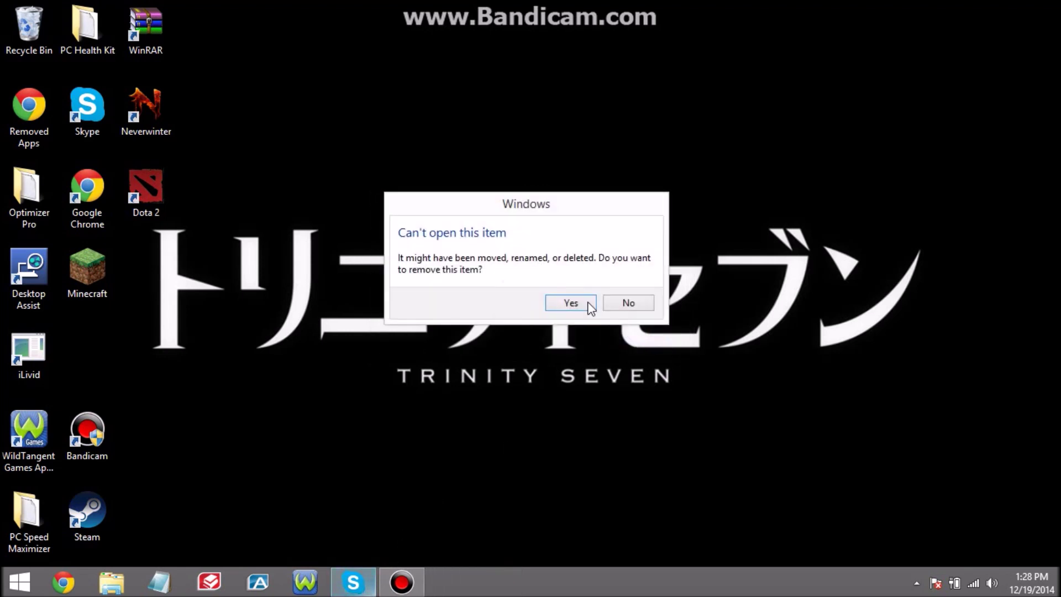
{"action": "left_click", "coordinate": [628, 304]}
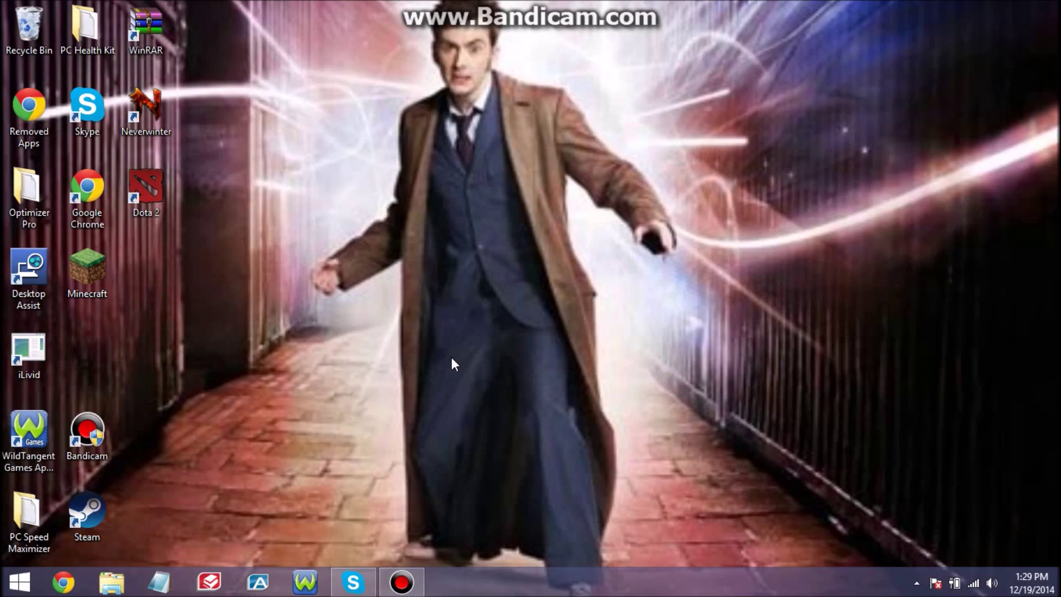
Search the Start screen for 'mov' and launch Movie Maker from the results
{"action": "key", "text": "super"}
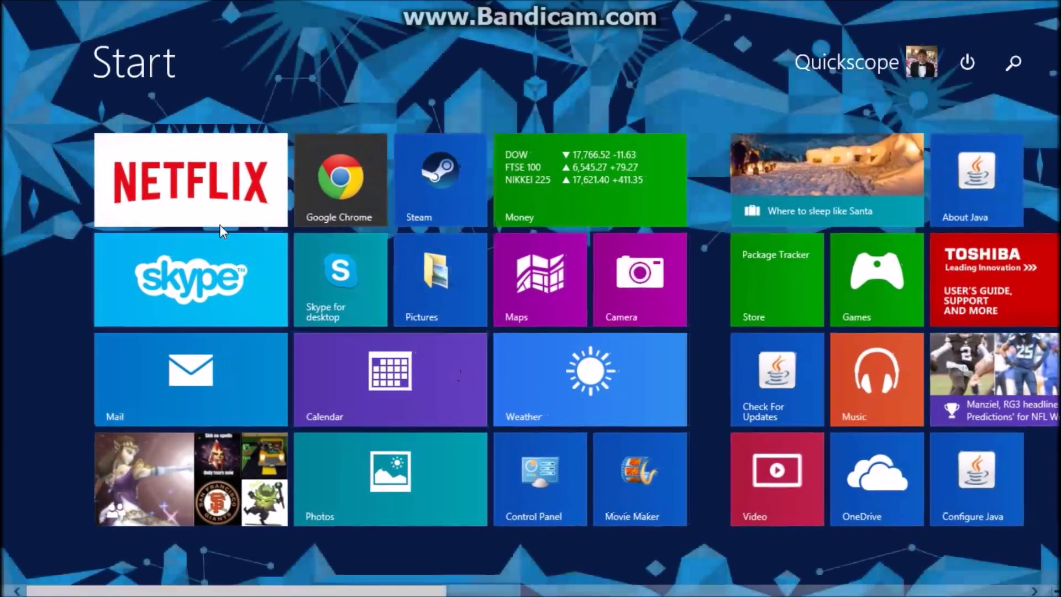
{"action": "right_click", "coordinate": [675, 471]}
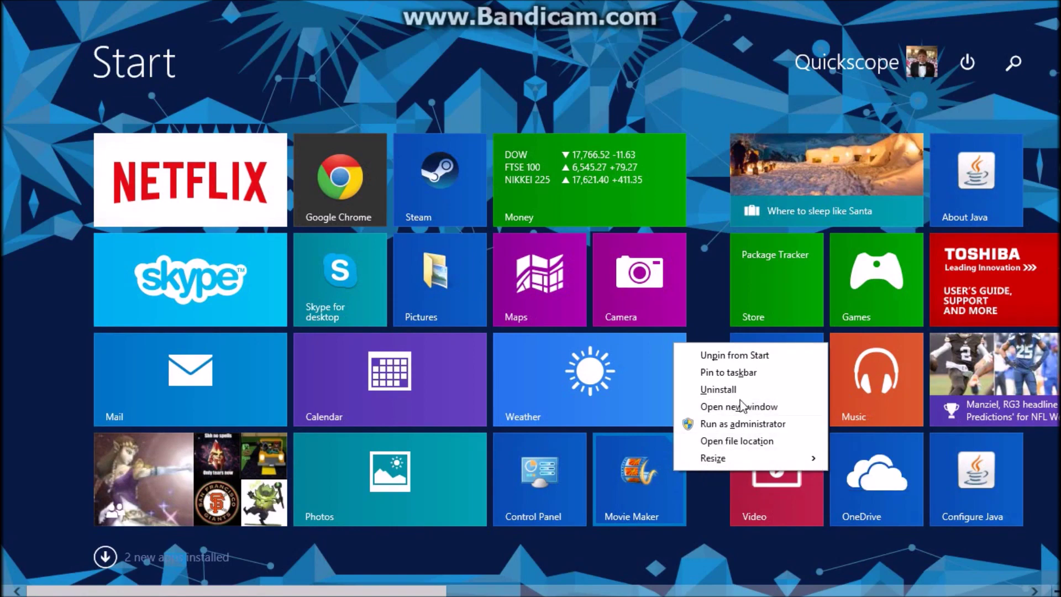
{"action": "left_click", "coordinate": [718, 526]}
{"action": "scroll", "coordinate": [747, 399], "scroll_direction": "down", "scroll_amount": 5}
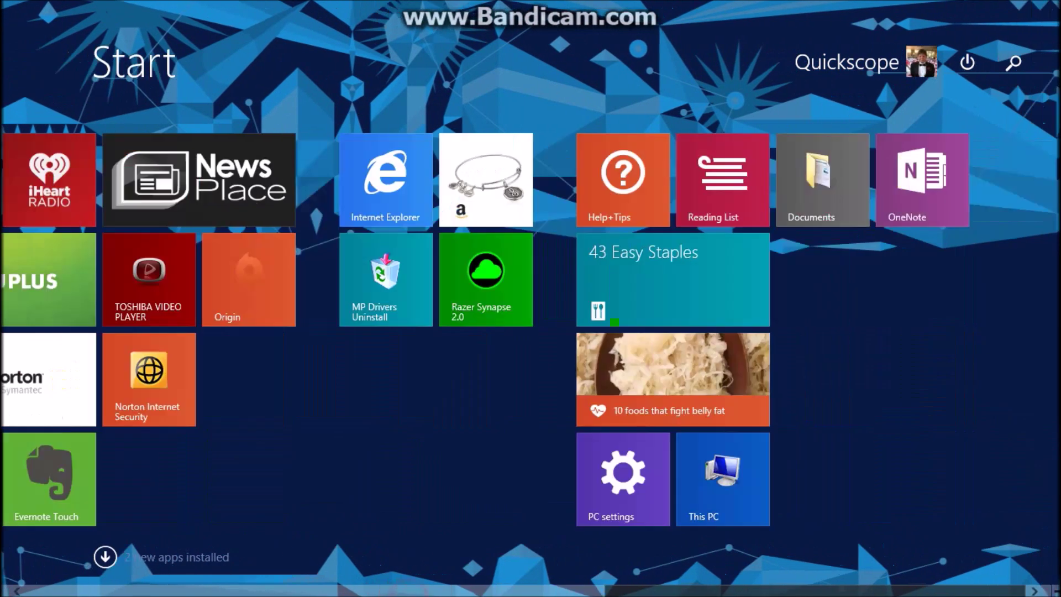
{"action": "scroll", "coordinate": [531, 332], "scroll_direction": "up", "scroll_amount": 5}
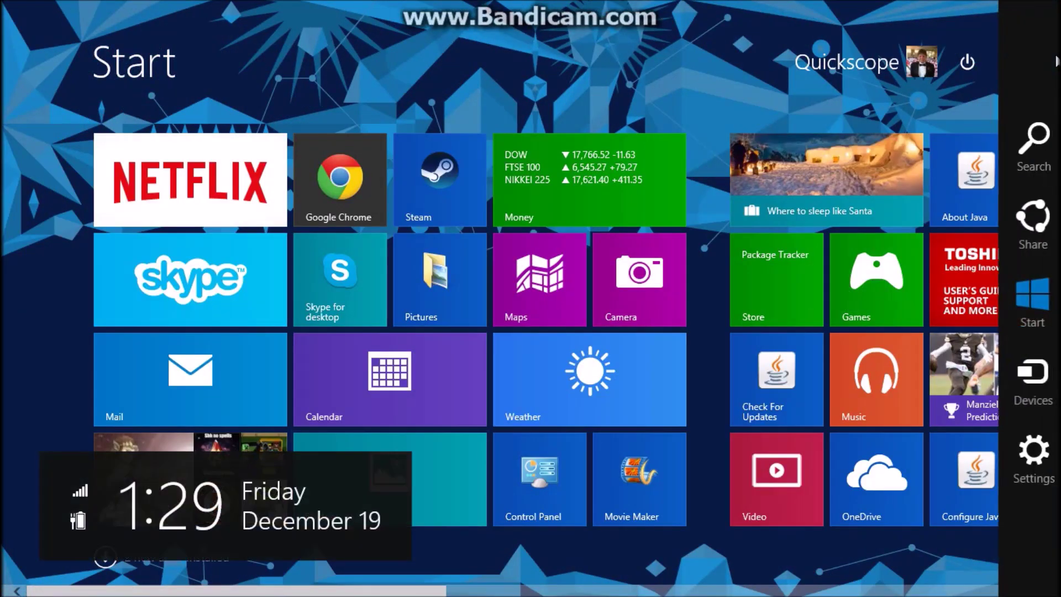
{"action": "left_click", "coordinate": [1052, 158]}
{"action": "type", "text": "moi"}
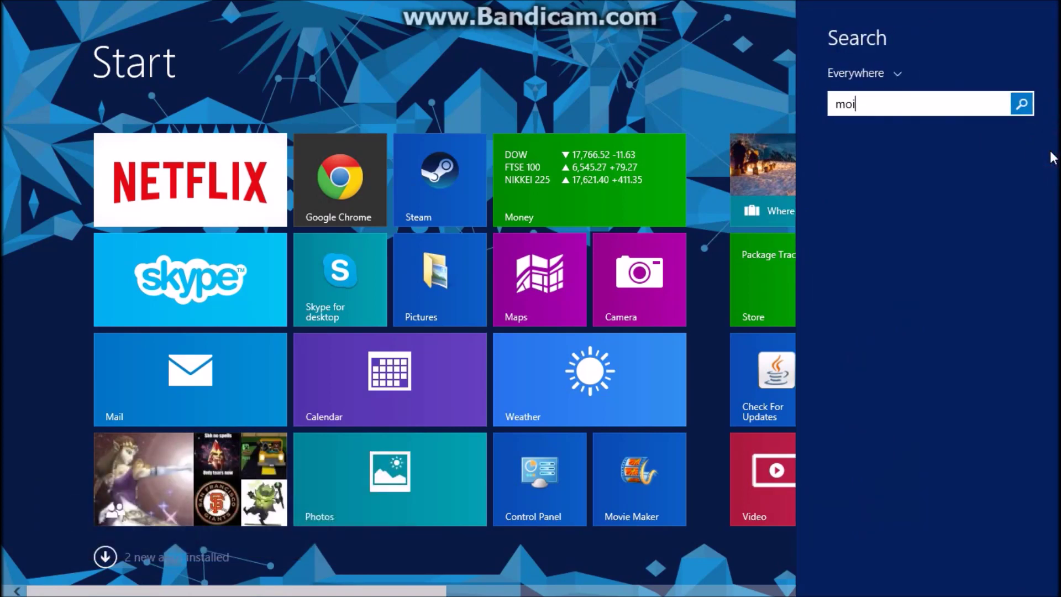
{"action": "key", "text": "BackSpace"}
{"action": "type", "text": "vie Maker"}
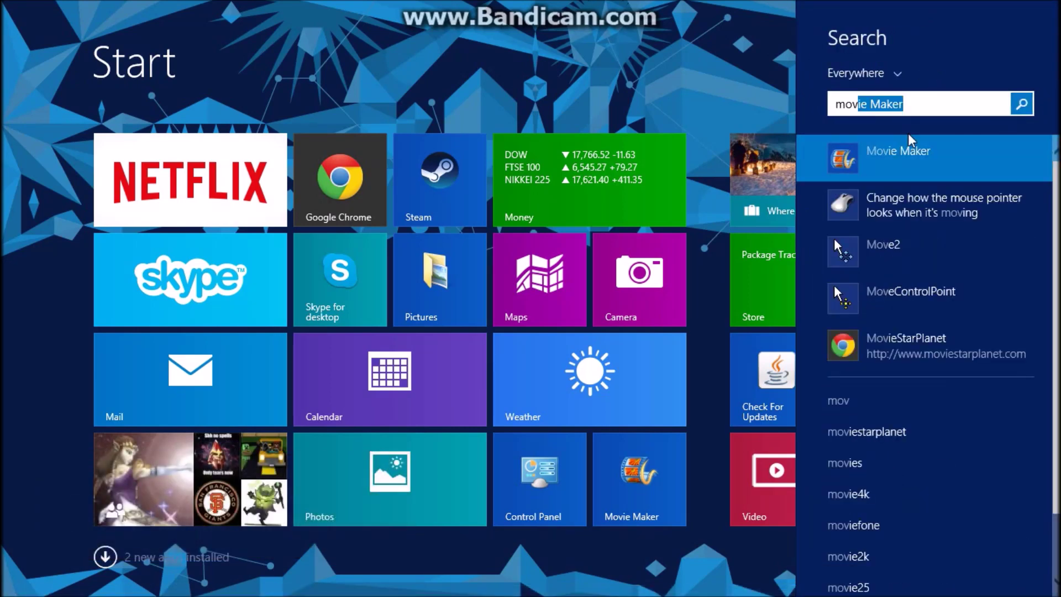
{"action": "left_click", "coordinate": [909, 138]}
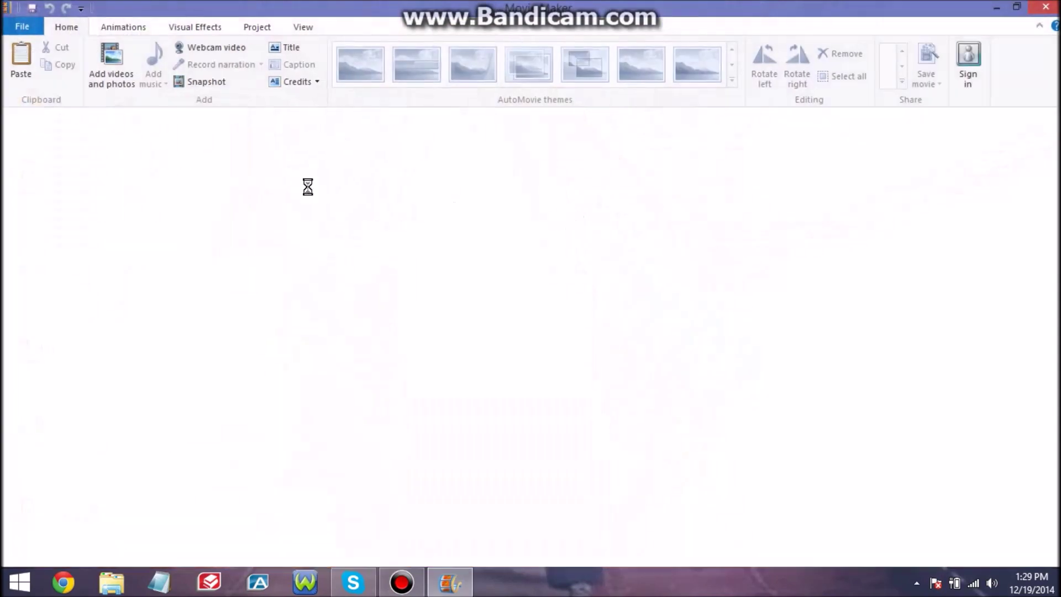
Pin Movie Maker to the taskbar from its search result and return to the project
{"action": "right_click", "coordinate": [556, 11]}
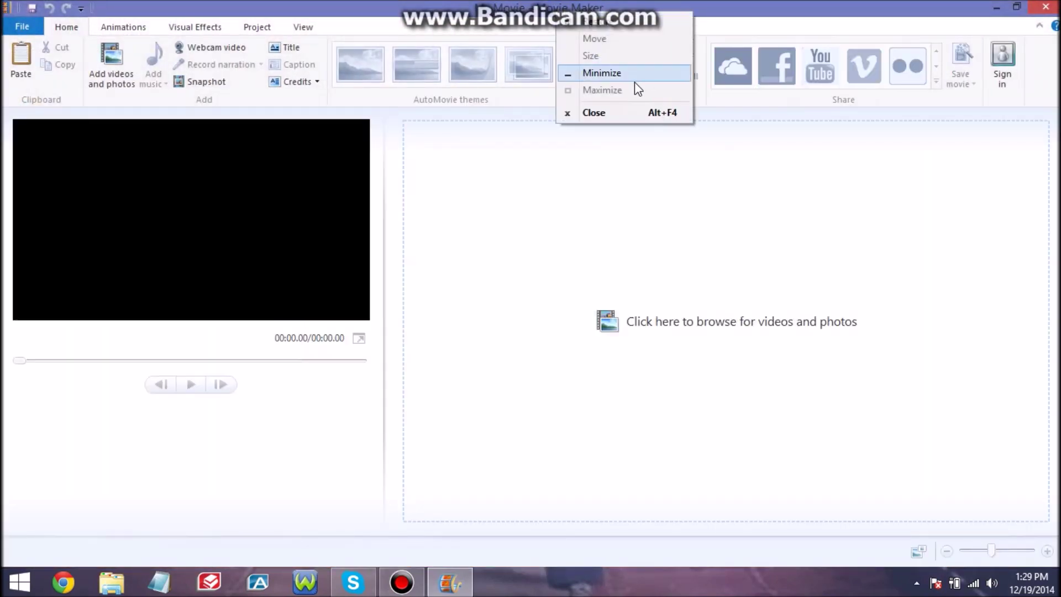
{"action": "left_click", "coordinate": [757, 15]}
{"action": "mouse_move", "coordinate": [1059, 3]}
{"action": "left_click", "coordinate": [1031, 144]}
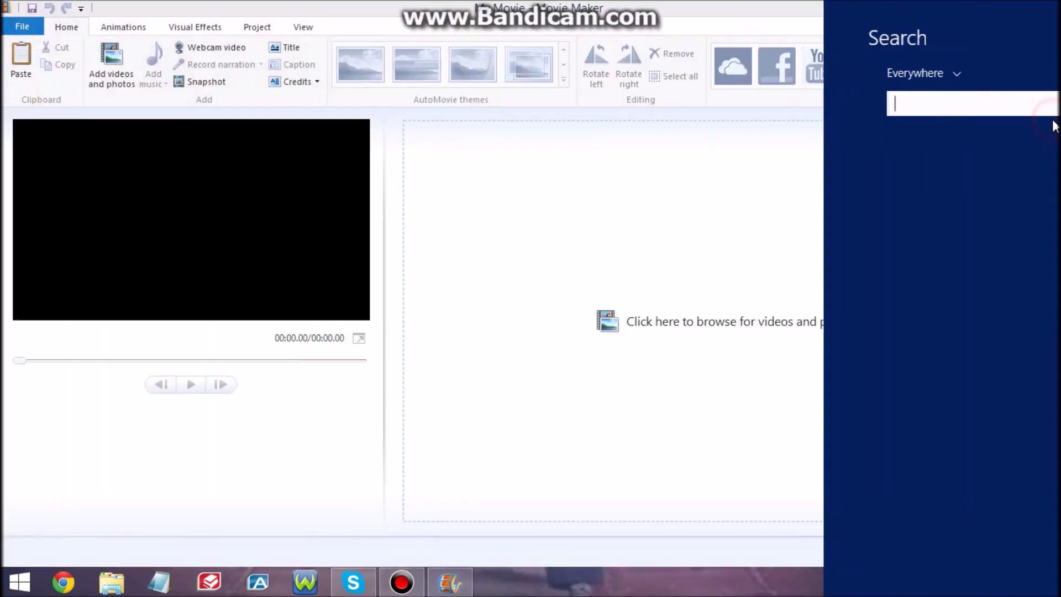
{"action": "type", "text": "movie Maker"}
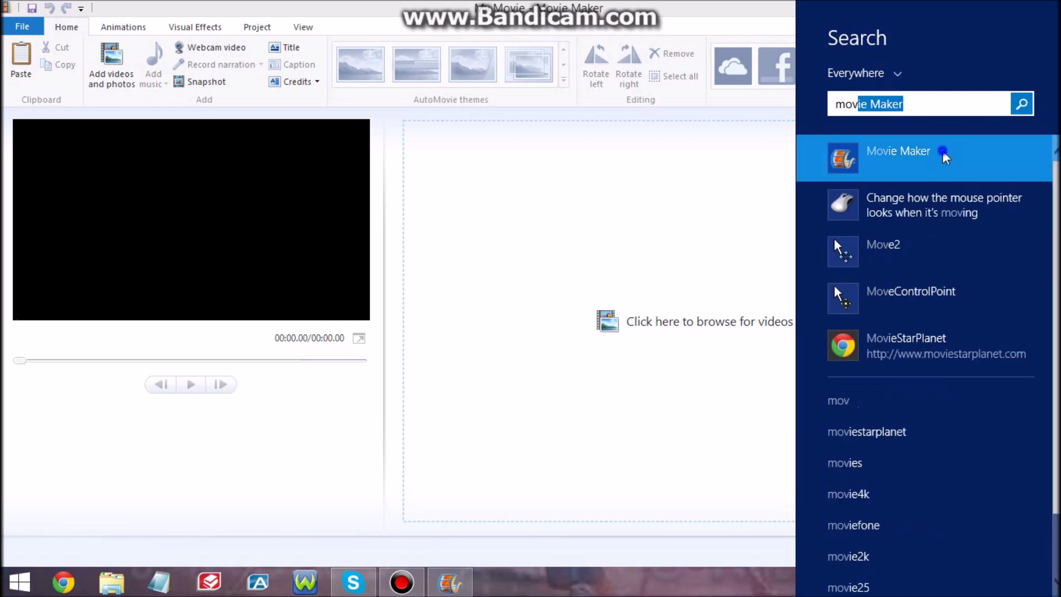
{"action": "right_click", "coordinate": [878, 157]}
{"action": "left_click", "coordinate": [921, 216]}
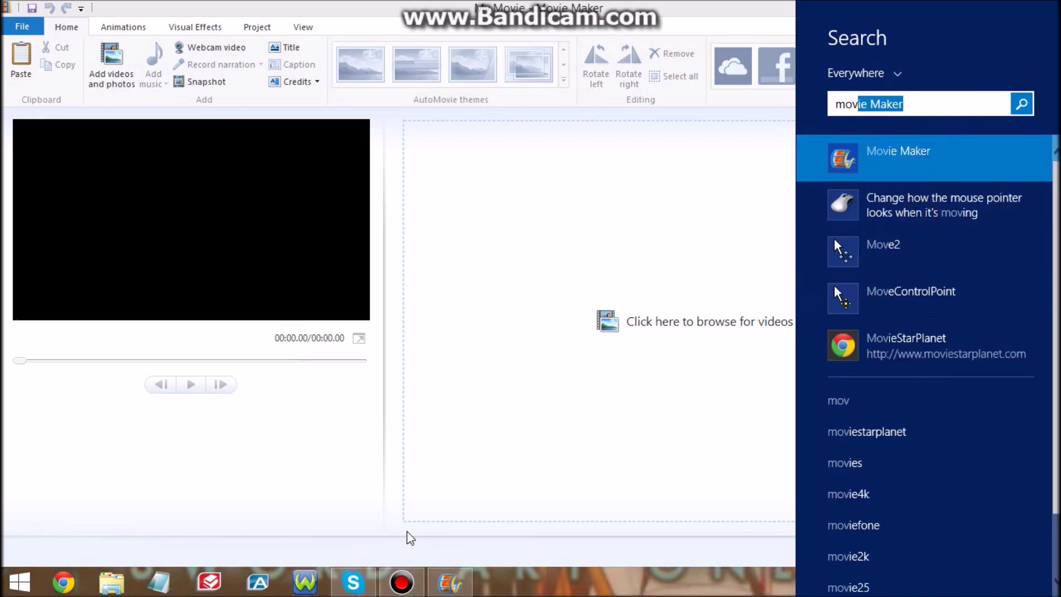
{"action": "left_click", "coordinate": [629, 224]}
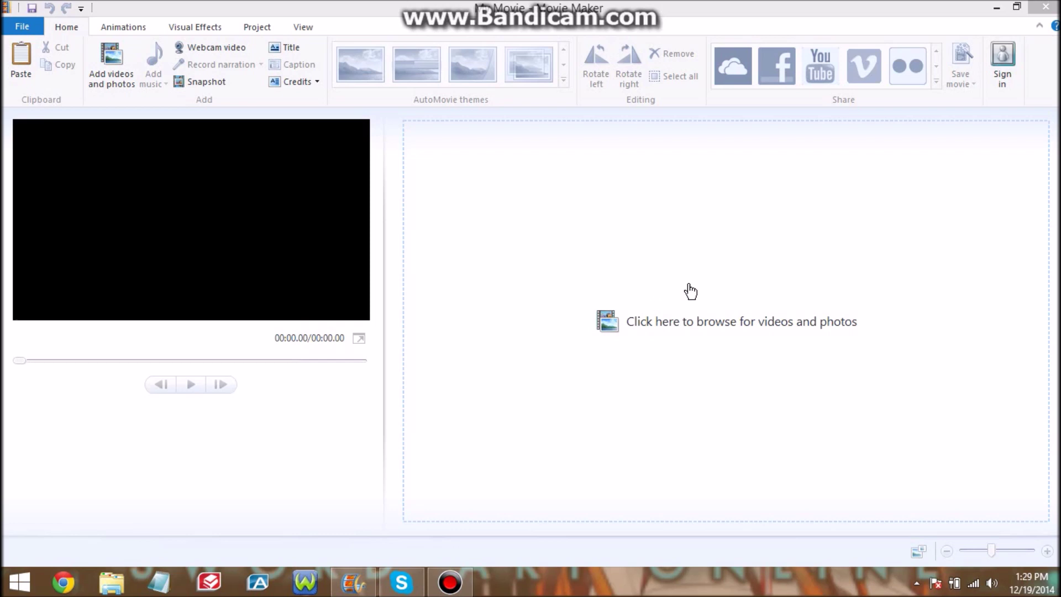
{"action": "left_click", "coordinate": [713, 331]}
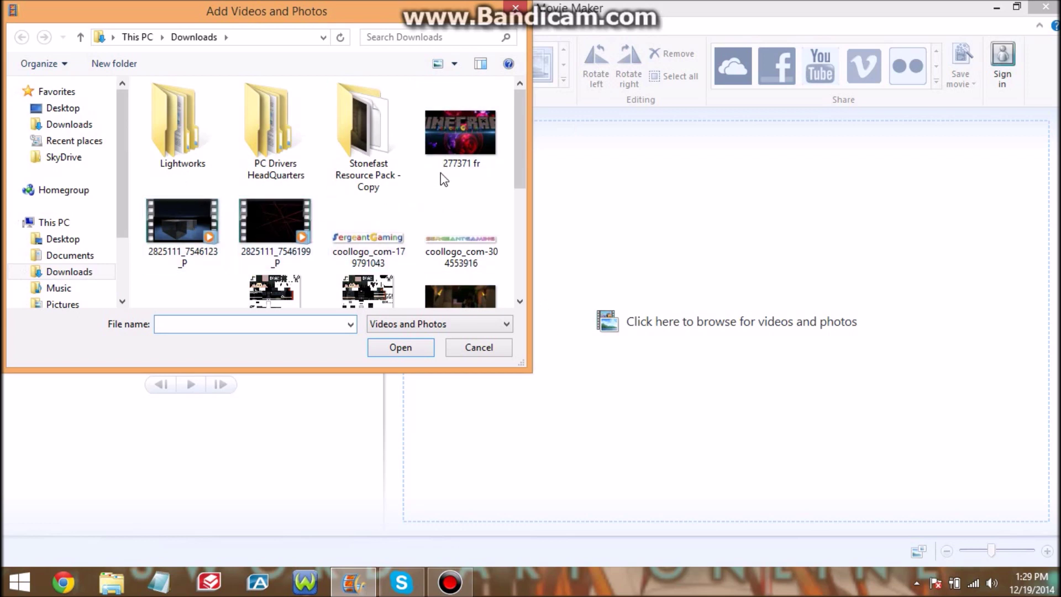
Select videos 2825111_7546123_P and 2825111_7546199_P and add both to the storyboard
{"action": "left_click", "coordinate": [182, 243]}
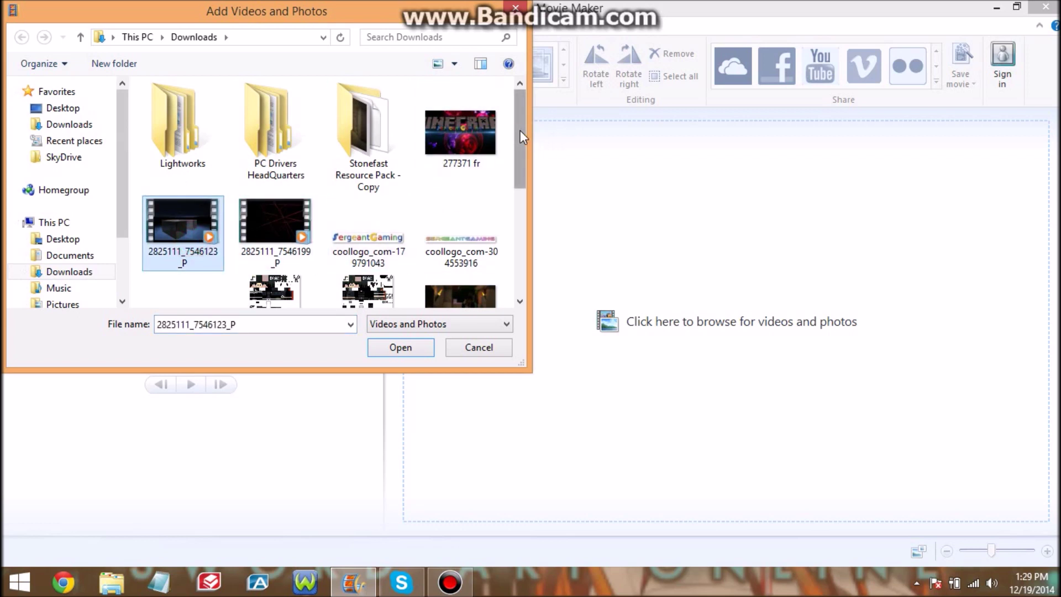
{"action": "mouse_move", "coordinate": [520, 130]}
{"action": "left_mouse_down"}
{"action": "mouse_move", "coordinate": [525, 244]}
{"action": "mouse_move", "coordinate": [534, 133]}
{"action": "left_mouse_up"}
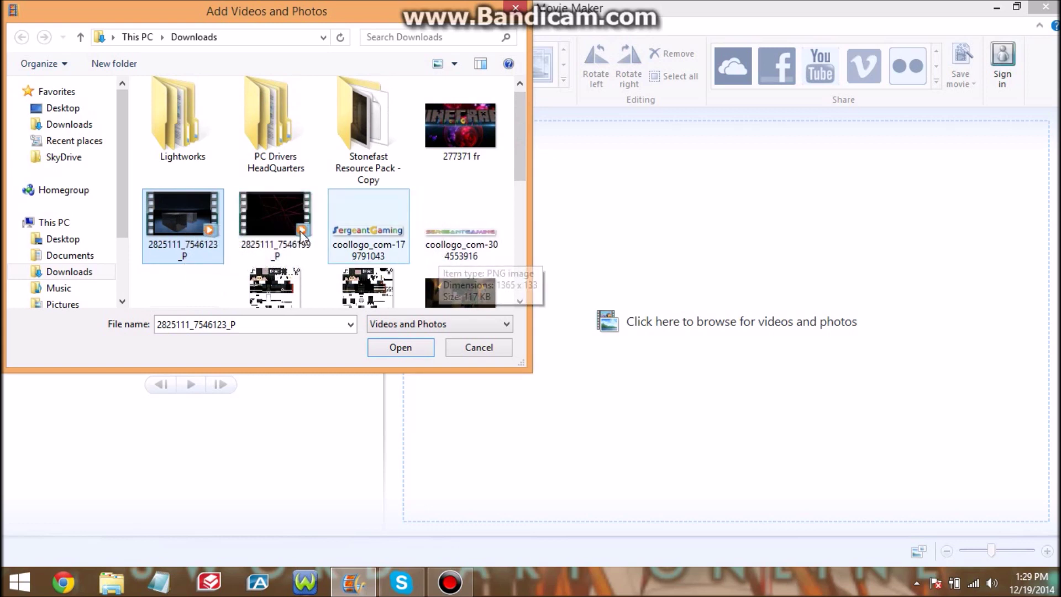
{"action": "left_click", "coordinate": [277, 217], "text": "ctrl"}
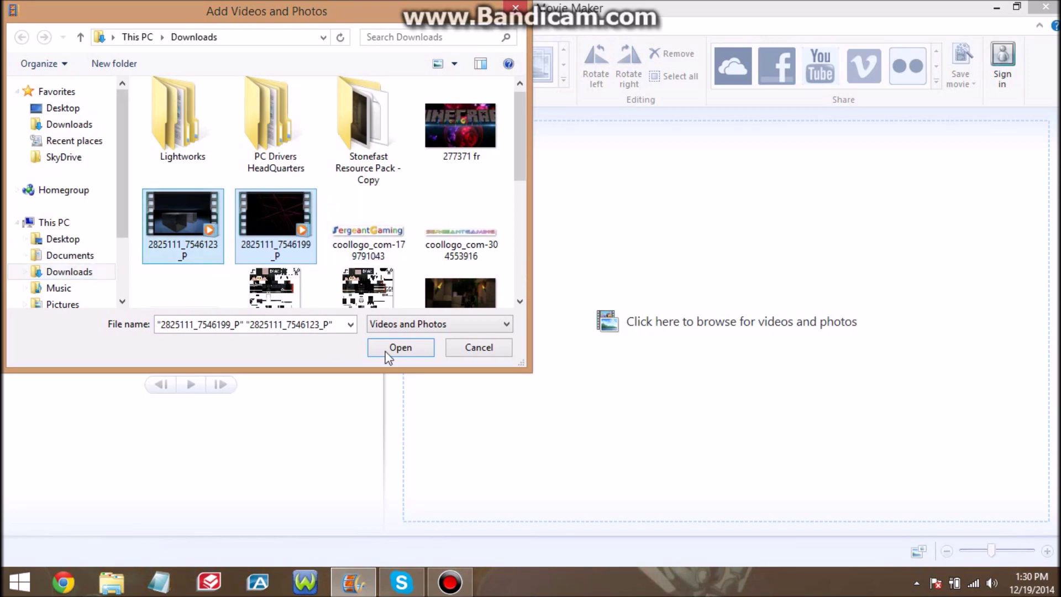
{"action": "left_click", "coordinate": [404, 347]}
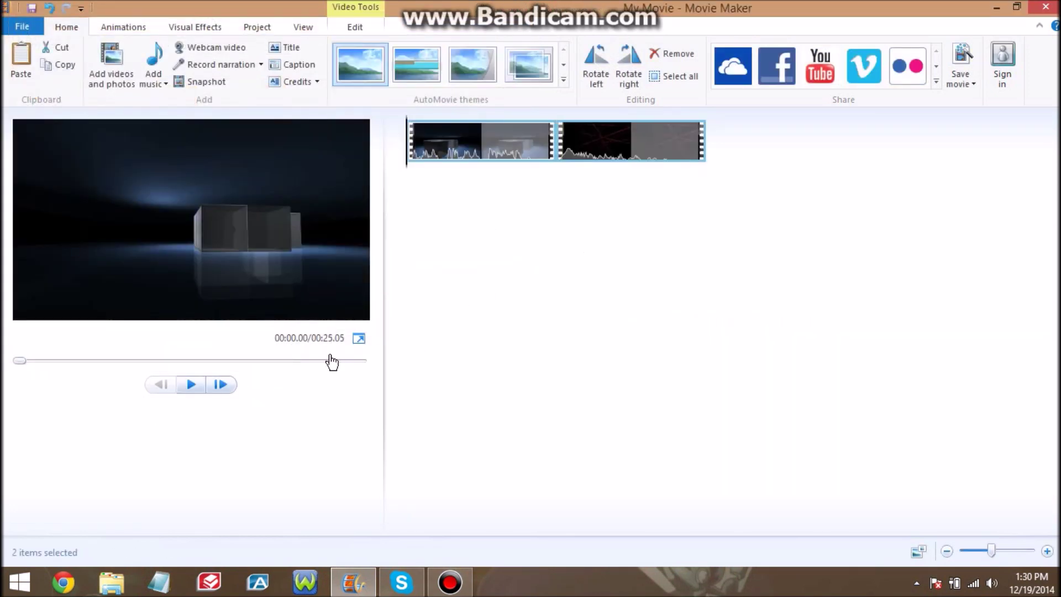
{"action": "left_click", "coordinate": [195, 384]}
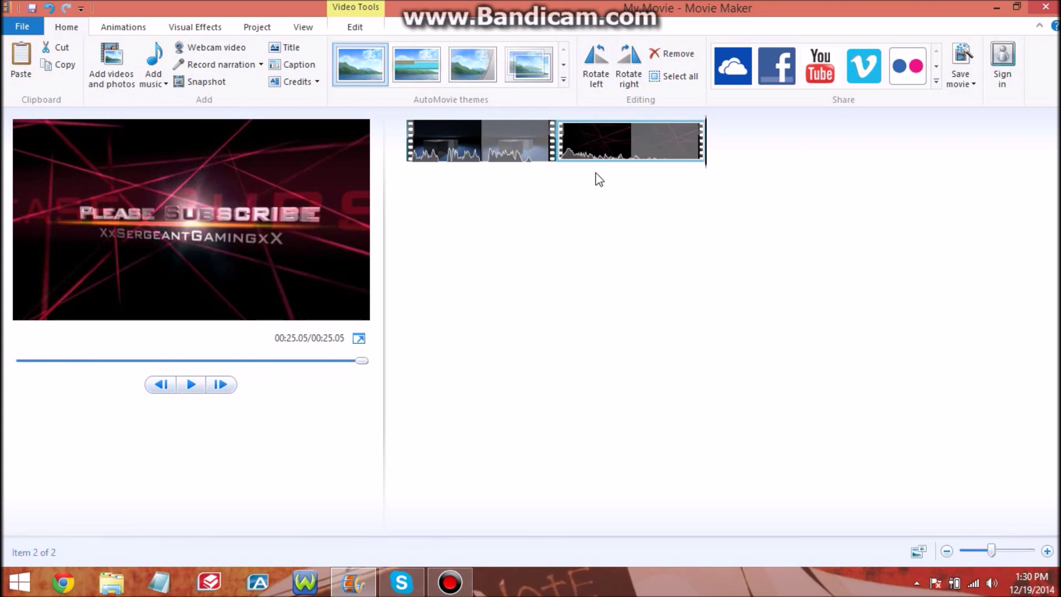
{"action": "left_click", "coordinate": [29, 364]}
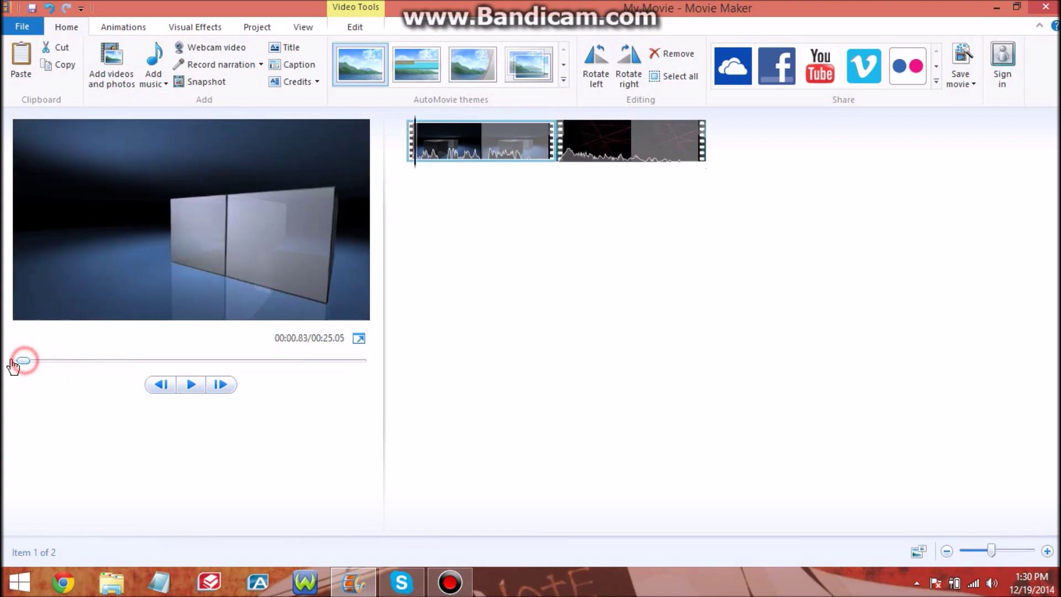
{"action": "left_click", "coordinate": [157, 62]}
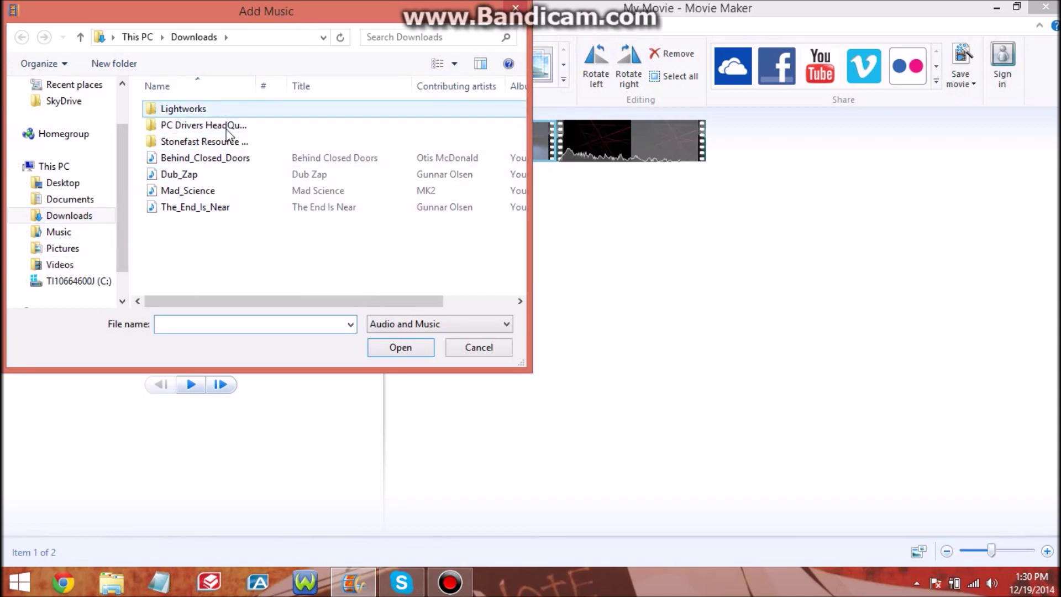
Add The_End_Is_Near, then cut the misplaced music track from the project
{"action": "left_click", "coordinate": [207, 210]}
{"action": "left_click", "coordinate": [399, 348]}
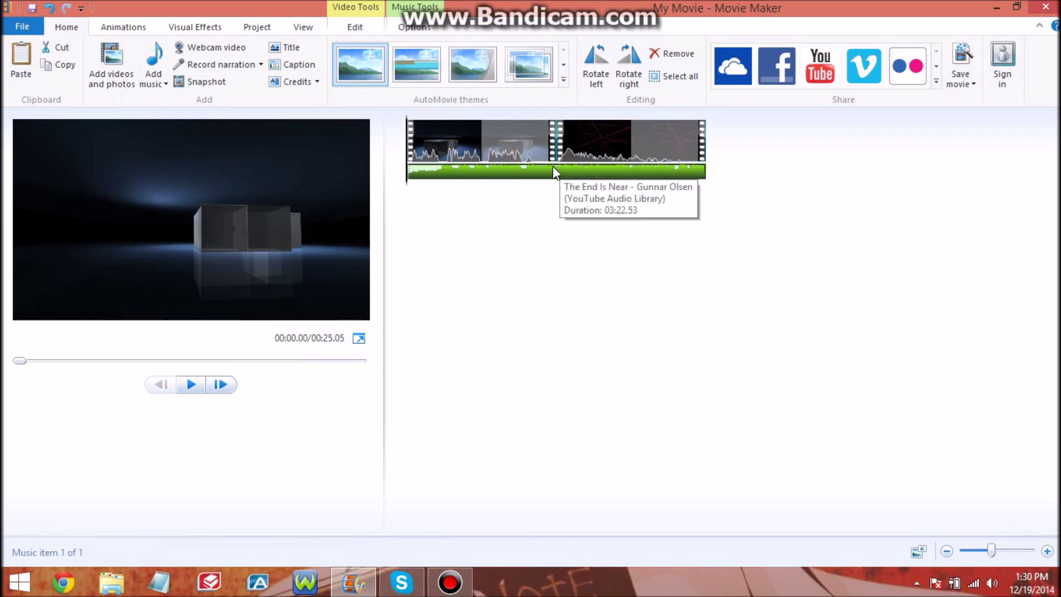
{"action": "left_click", "coordinate": [560, 161]}
{"action": "right_click", "coordinate": [555, 166]}
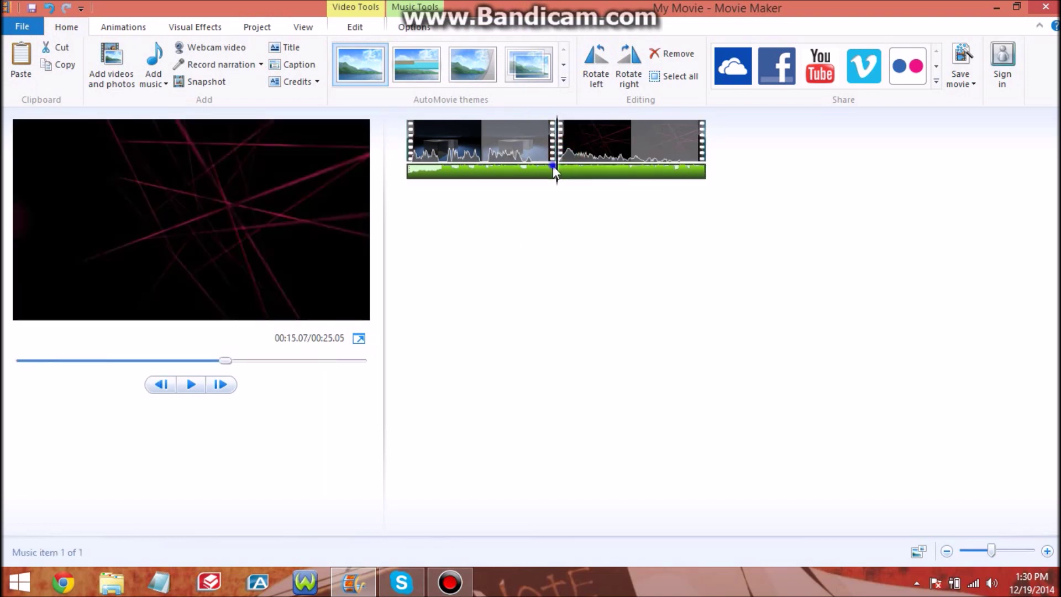
{"action": "left_click", "coordinate": [592, 183]}
{"action": "right_click", "coordinate": [576, 171]}
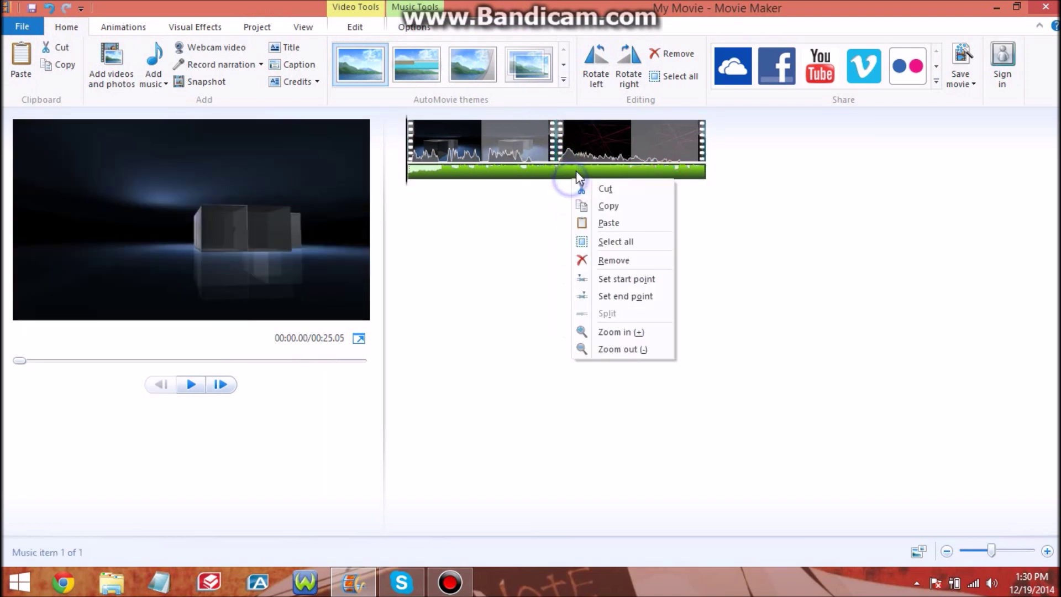
{"action": "left_click", "coordinate": [564, 177]}
{"action": "right_click", "coordinate": [560, 176]}
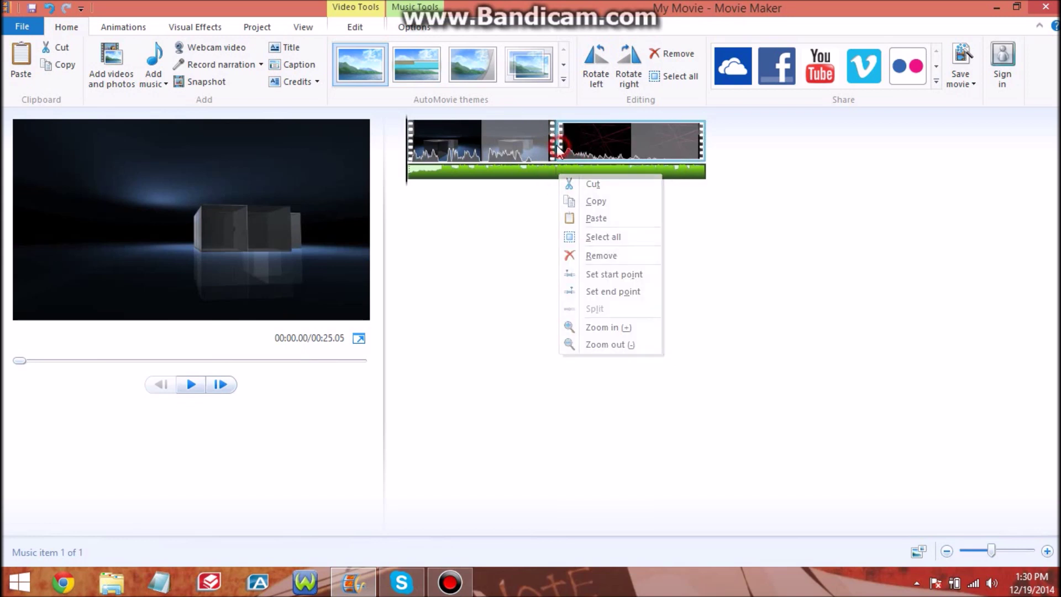
{"action": "left_click", "coordinate": [485, 154]}
{"action": "left_click", "coordinate": [572, 174]}
{"action": "right_click", "coordinate": [568, 176]}
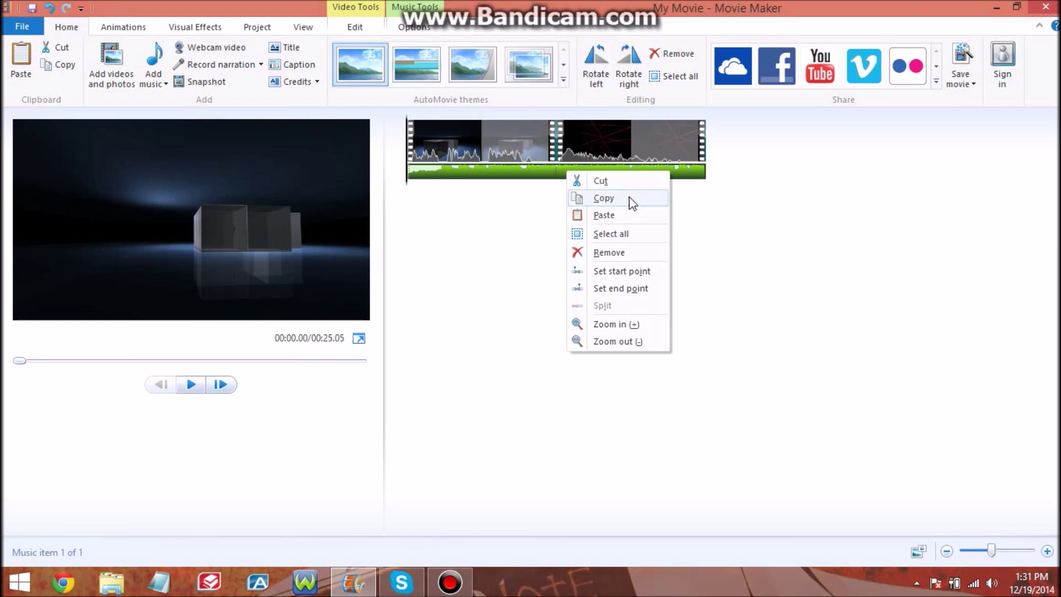
{"action": "left_click", "coordinate": [628, 182]}
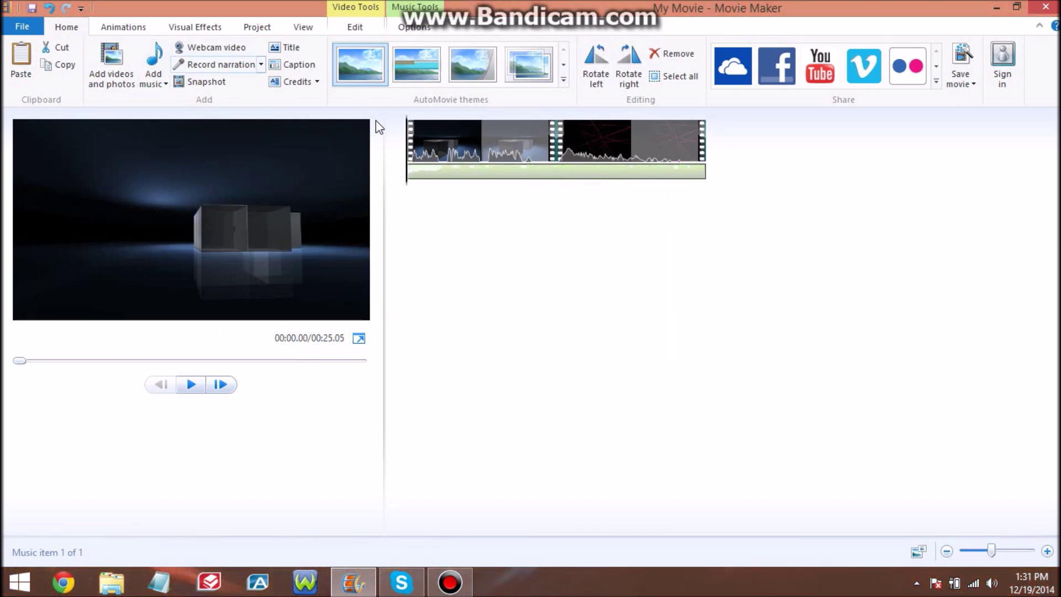
Re-add The_End_Is_Near via Add music beneath both clips and dismiss the tip
{"action": "left_click", "coordinate": [627, 138]}
{"action": "right_click", "coordinate": [627, 138]}
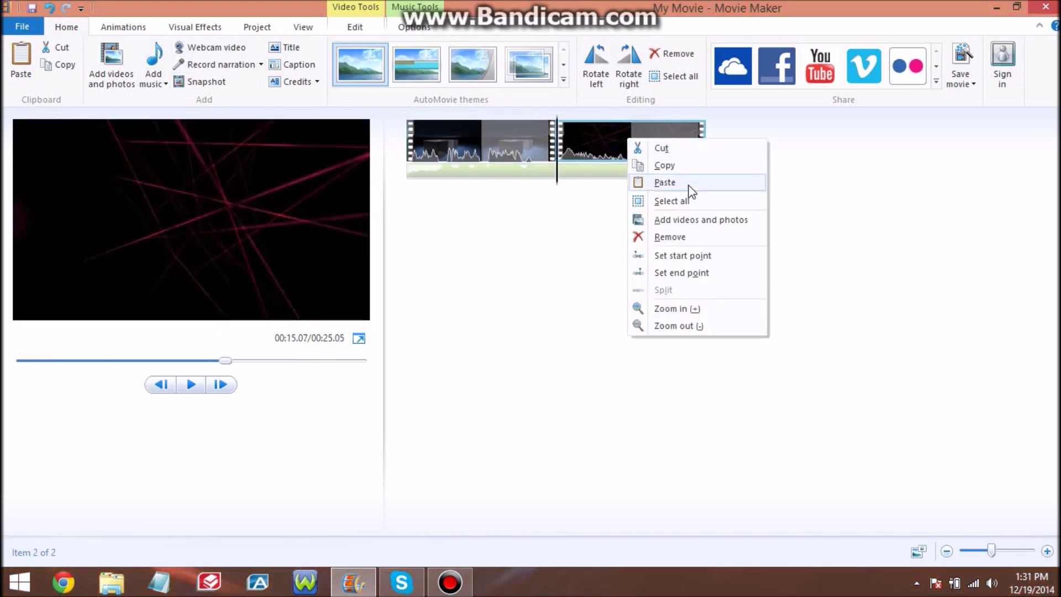
{"action": "left_click", "coordinate": [835, 262]}
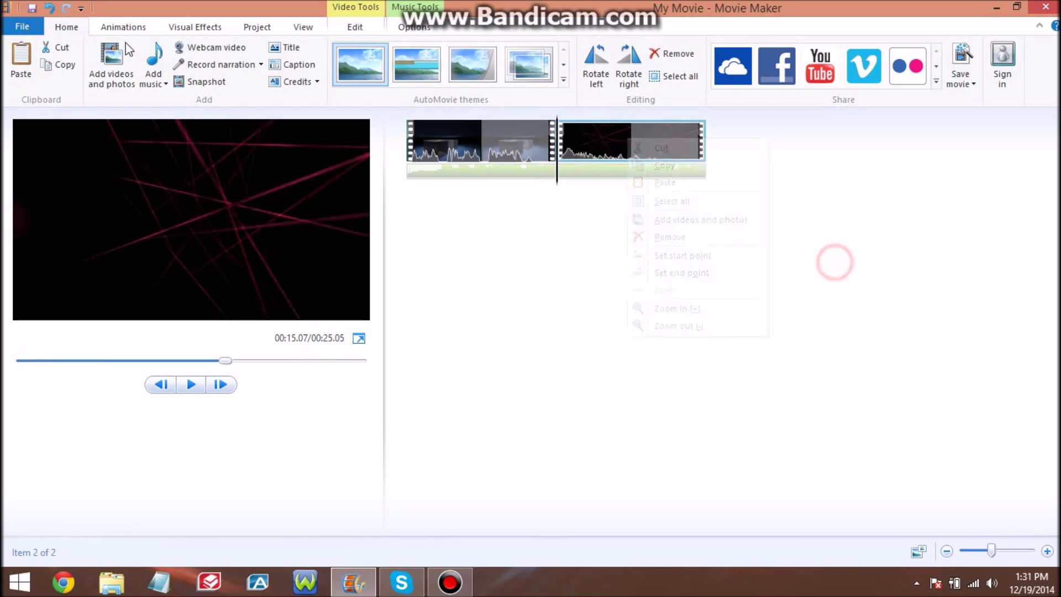
{"action": "left_click", "coordinate": [154, 57]}
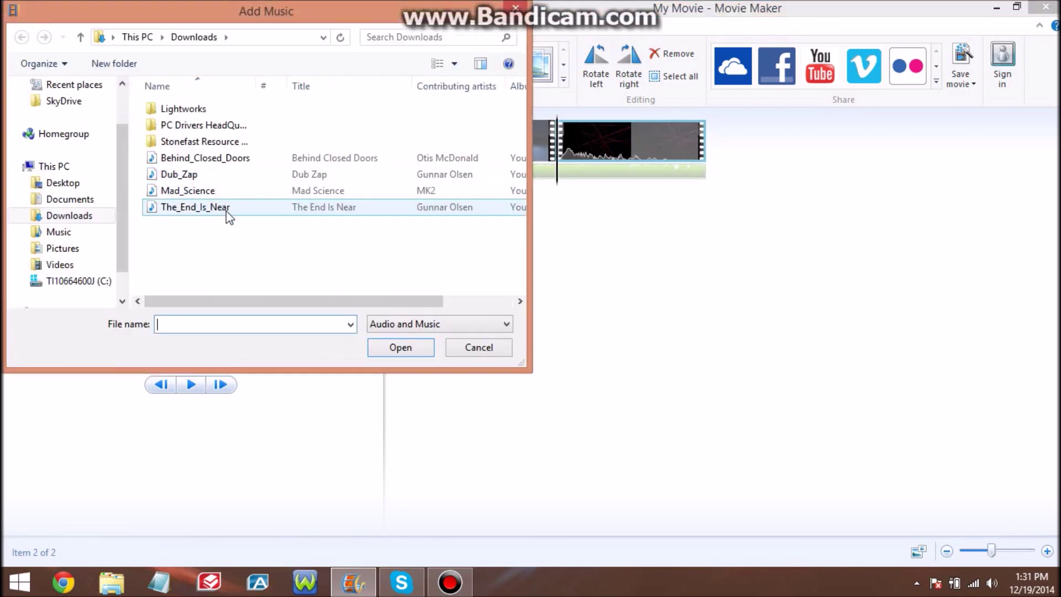
{"action": "left_click", "coordinate": [227, 208]}
{"action": "left_click", "coordinate": [400, 348]}
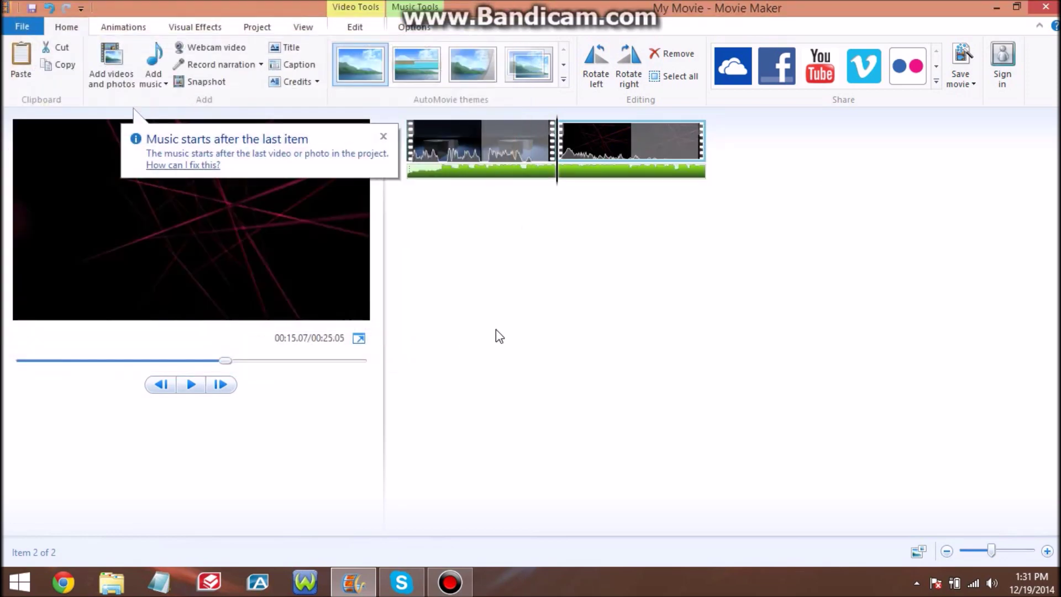
{"action": "left_click", "coordinate": [383, 136]}
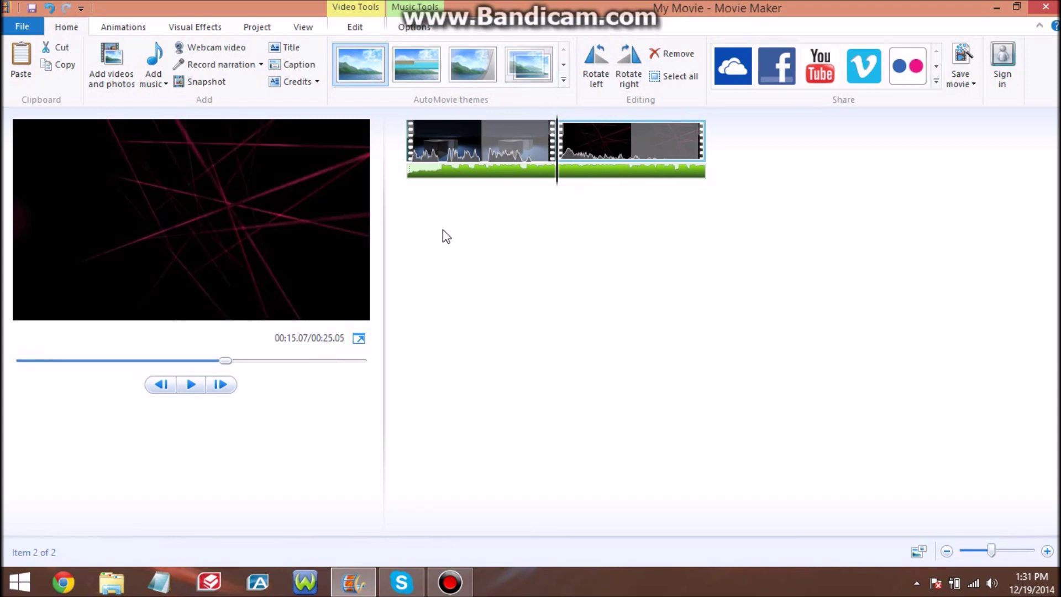
Drag the preview slider back to 00:00.00 and play the movie from the start
{"action": "left_click", "coordinate": [22, 26]}
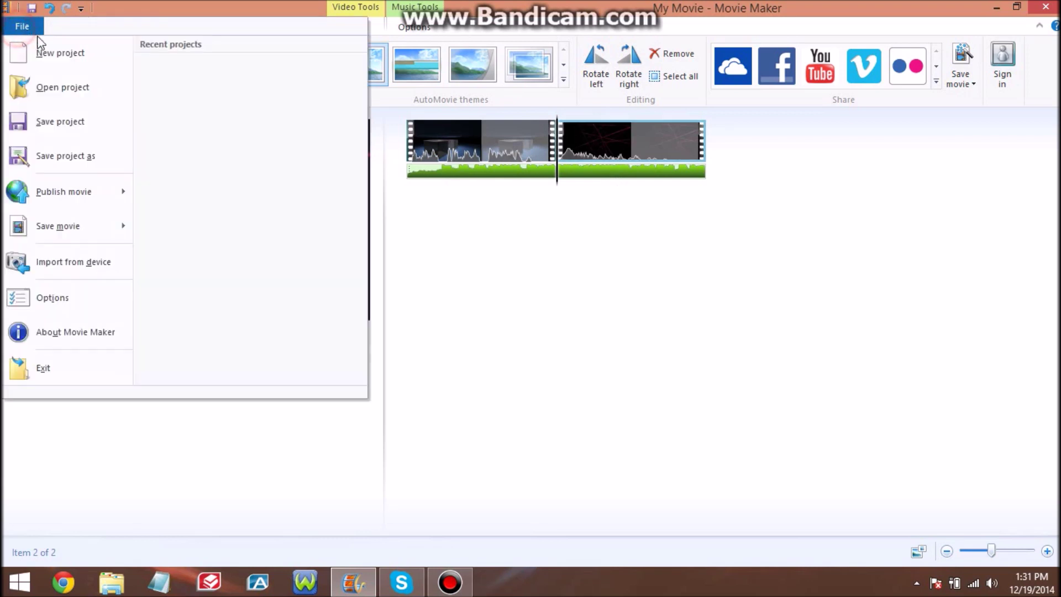
{"action": "left_click", "coordinate": [632, 304]}
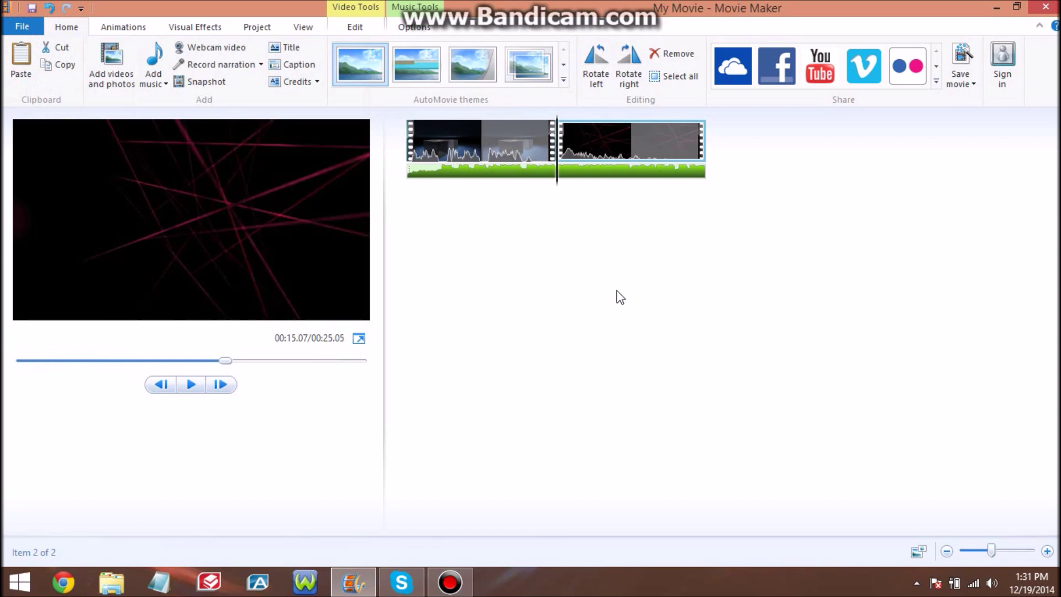
{"action": "left_click_drag", "start_coordinate": [228, 365], "coordinate": [18, 359]}
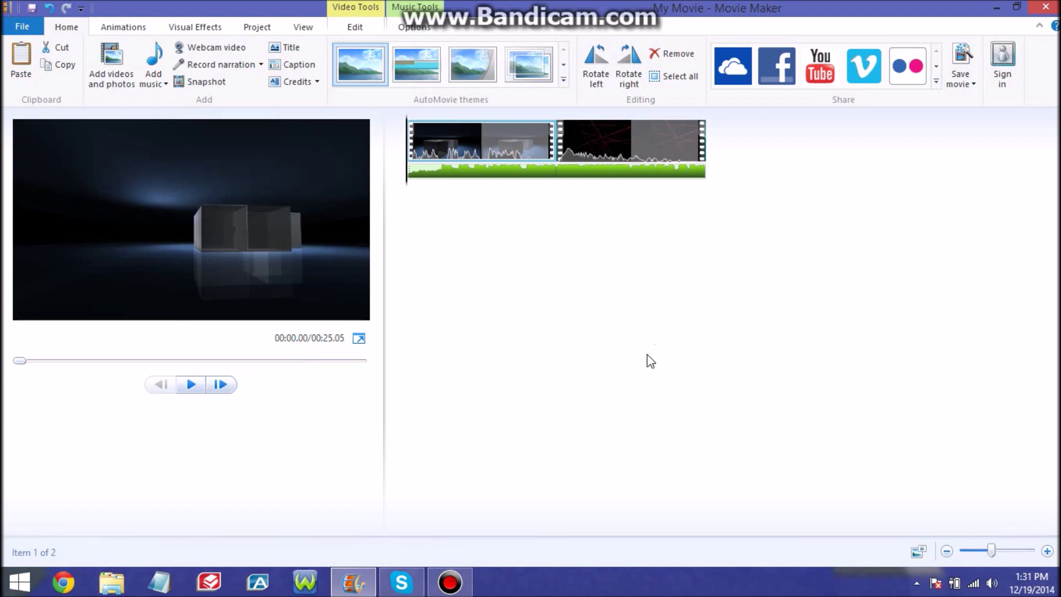
{"action": "left_click", "coordinate": [191, 385]}
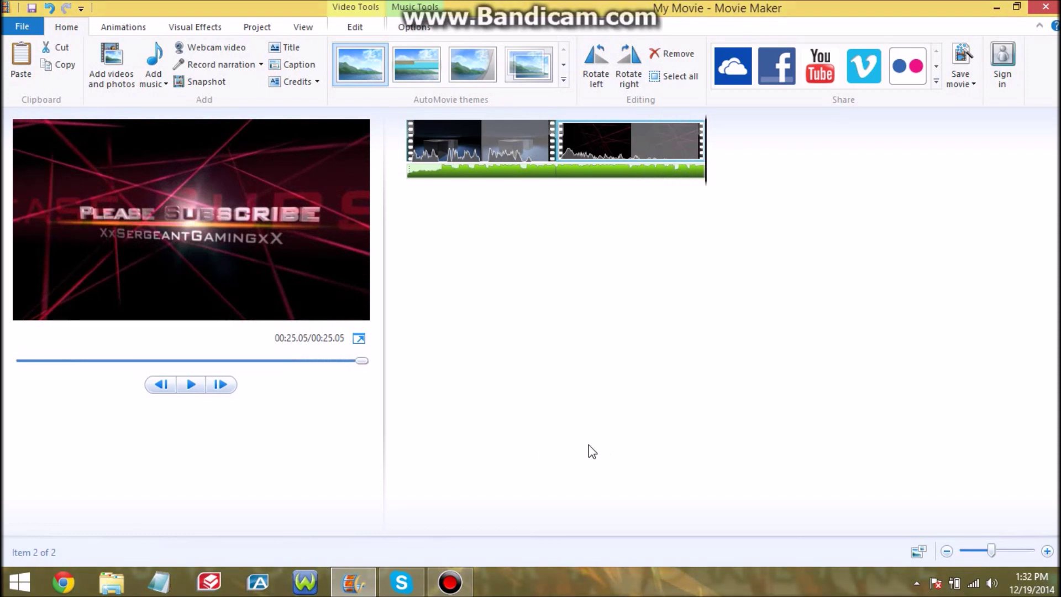
Bring up the File menu with its Save project, Save movie and Publish movie options
{"action": "left_click", "coordinate": [22, 26]}
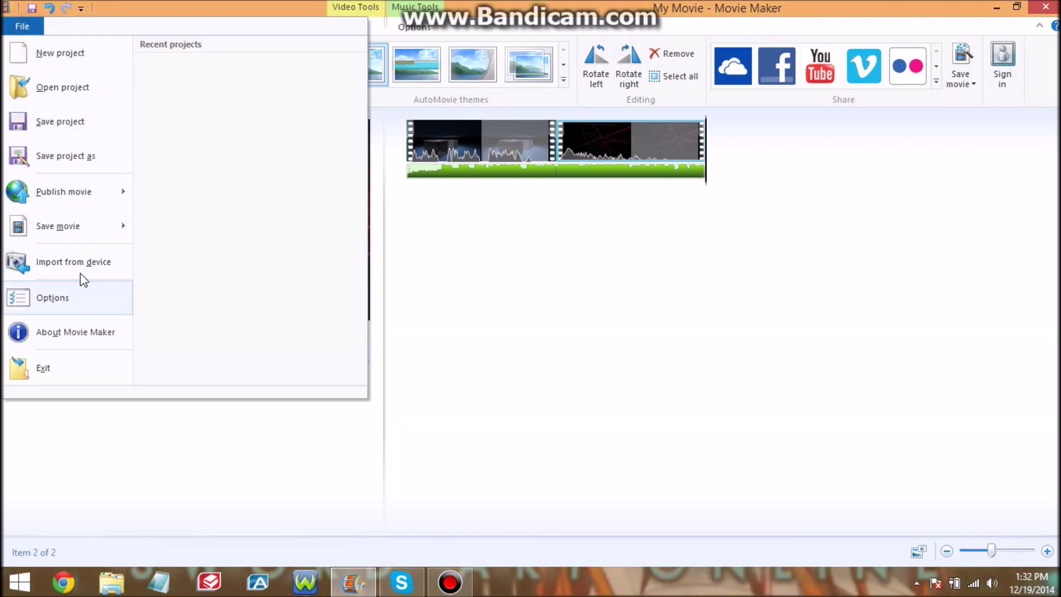
Start a custom save setting from the Save movie submenu, then dismiss it unused
{"action": "mouse_move", "coordinate": [84, 225]}
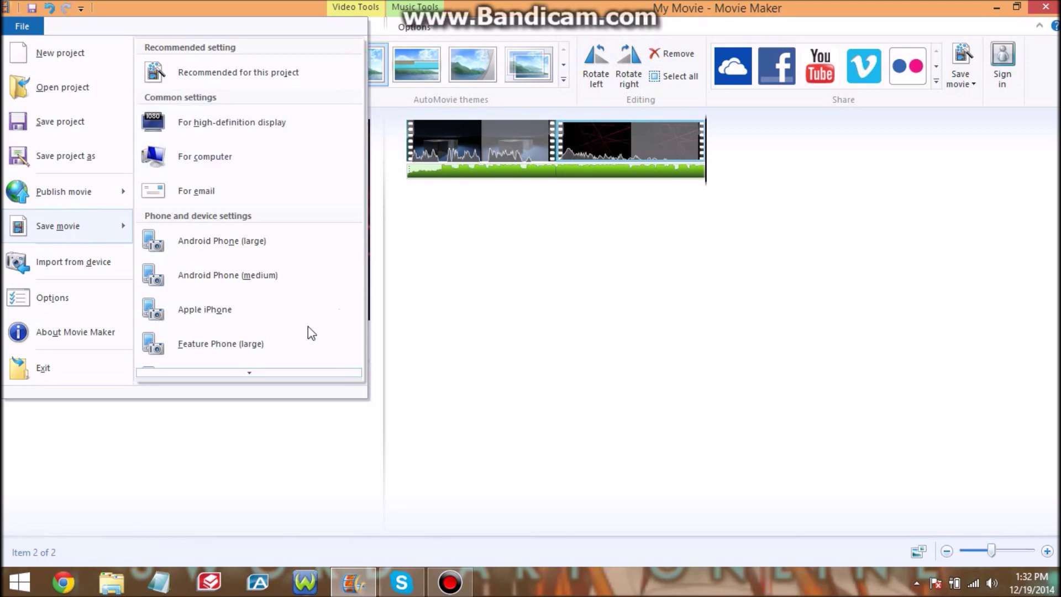
{"action": "scroll", "coordinate": [273, 381], "scroll_direction": "down", "scroll_amount": 5}
{"action": "left_click", "coordinate": [265, 365]}
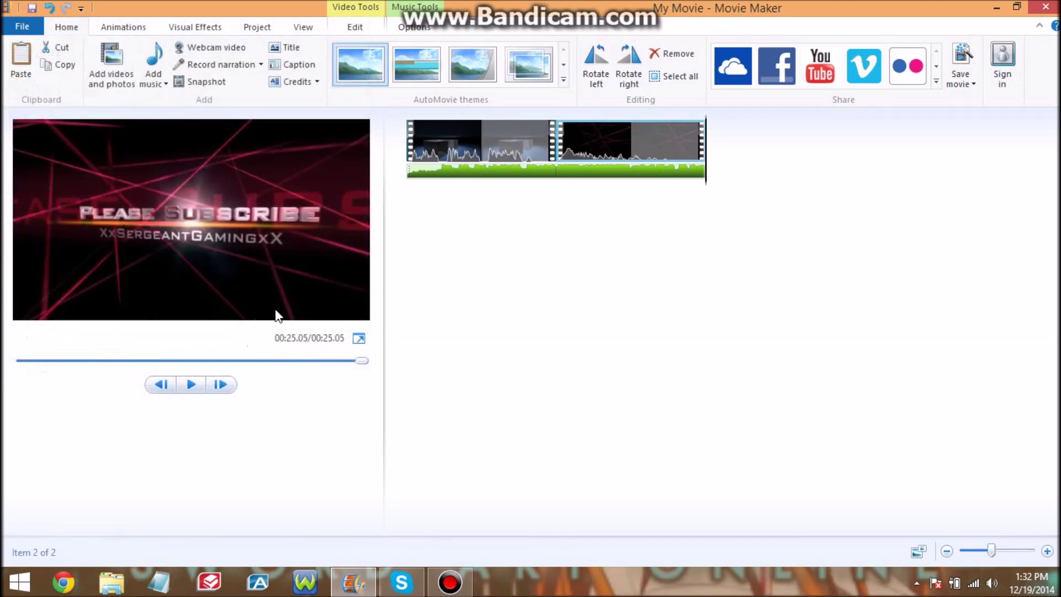
{"action": "left_click", "coordinate": [651, 398]}
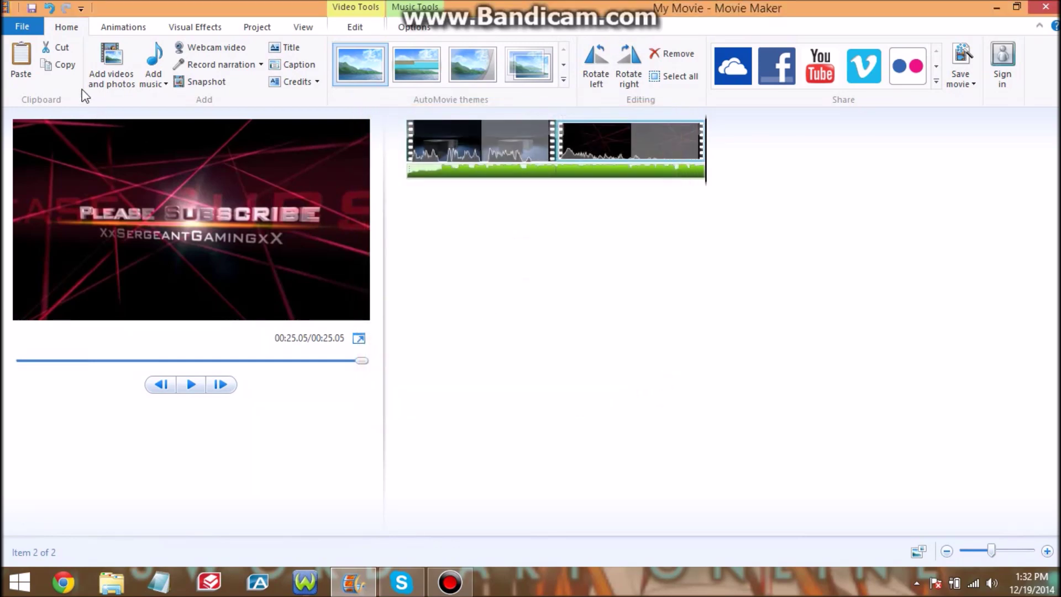
Choose the YouTube setting under File > Save movie to begin saving
{"action": "left_click", "coordinate": [23, 26]}
{"action": "left_click", "coordinate": [68, 229]}
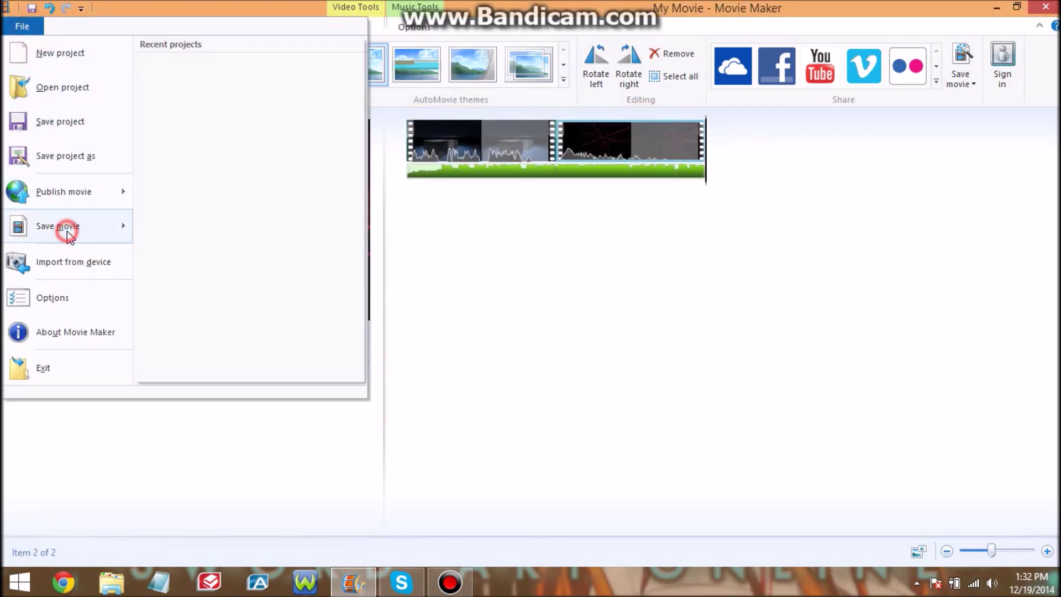
{"action": "scroll", "coordinate": [274, 382], "scroll_direction": "down", "scroll_amount": 5}
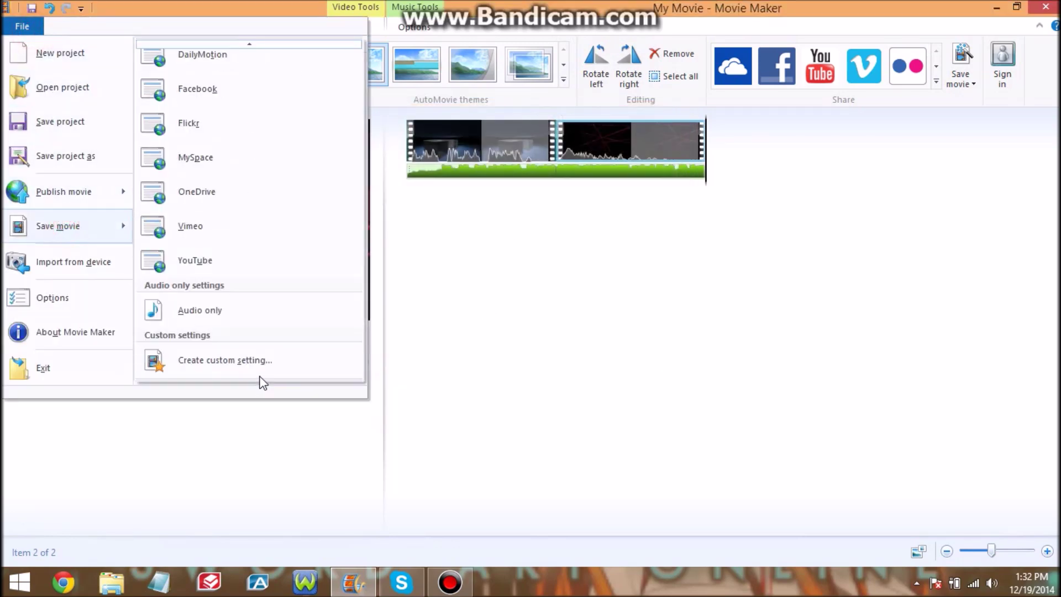
{"action": "left_click", "coordinate": [254, 265]}
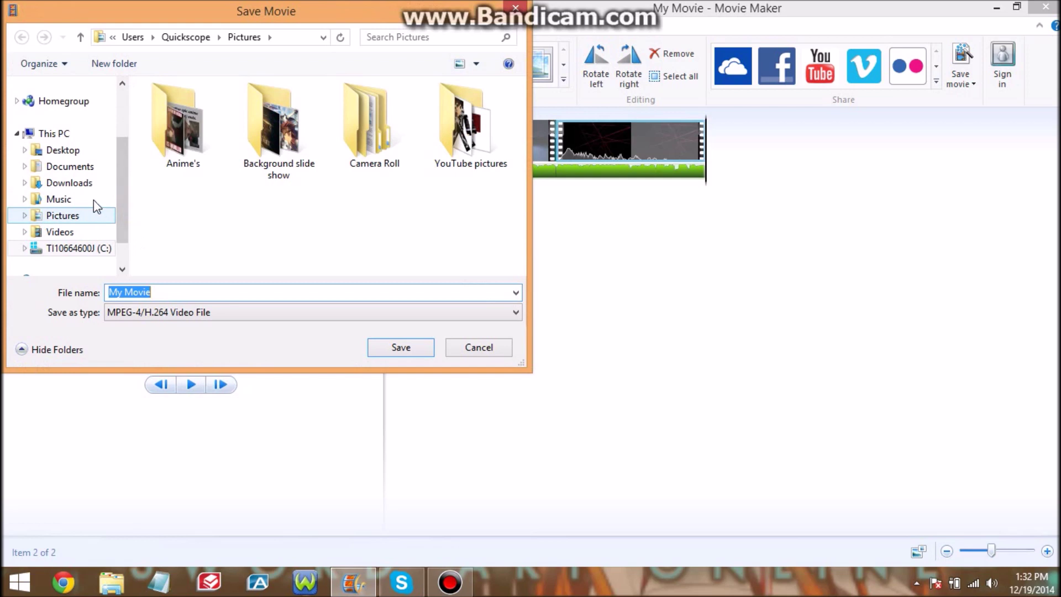
Save My Movie.mp4 to the Videos folder, then watch it and close the player
{"action": "left_click", "coordinate": [84, 233]}
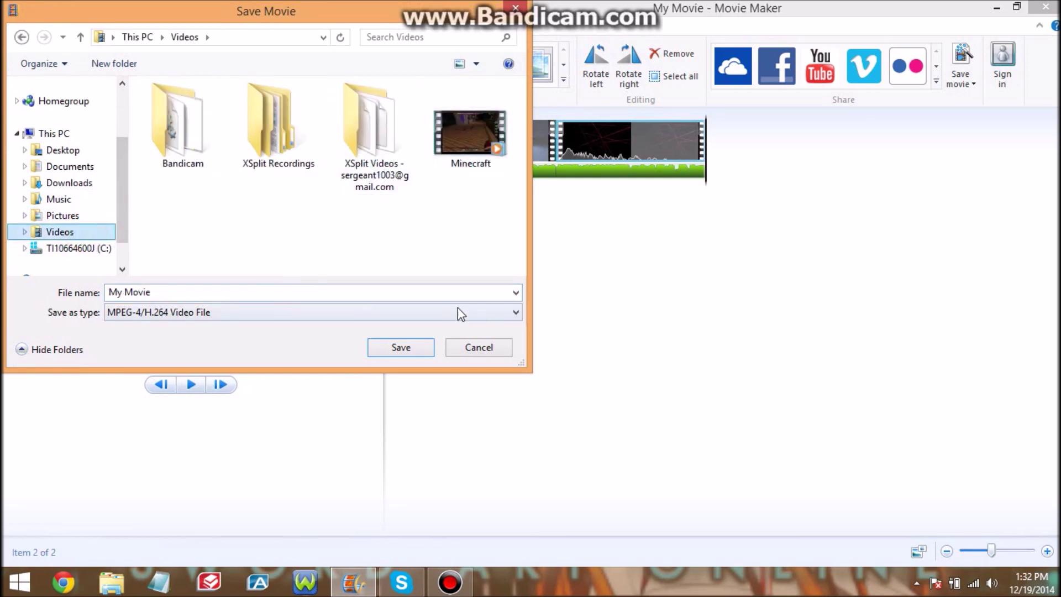
{"action": "left_click", "coordinate": [398, 351]}
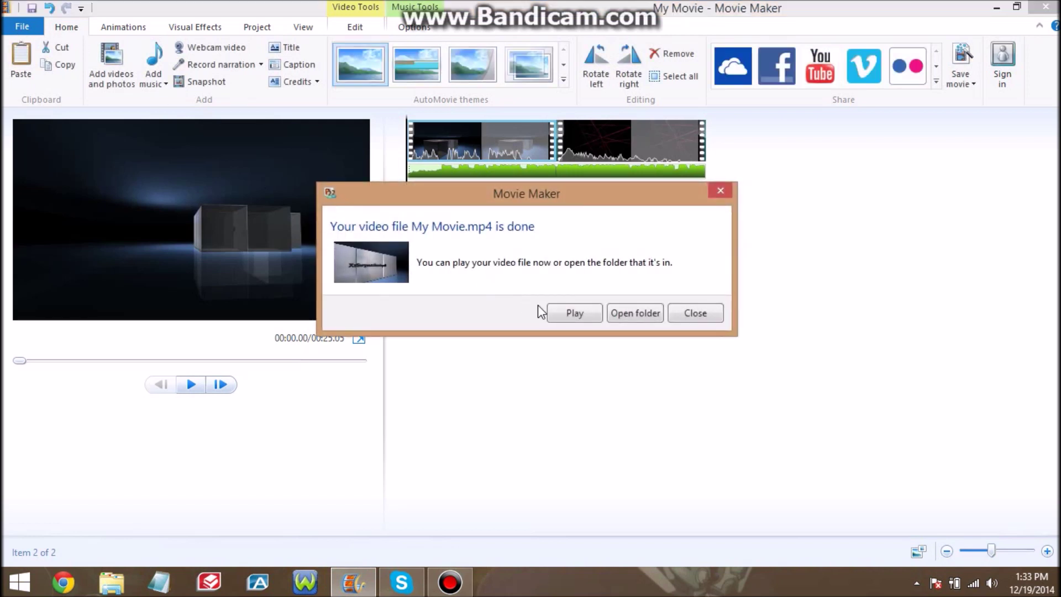
{"action": "left_click", "coordinate": [575, 313]}
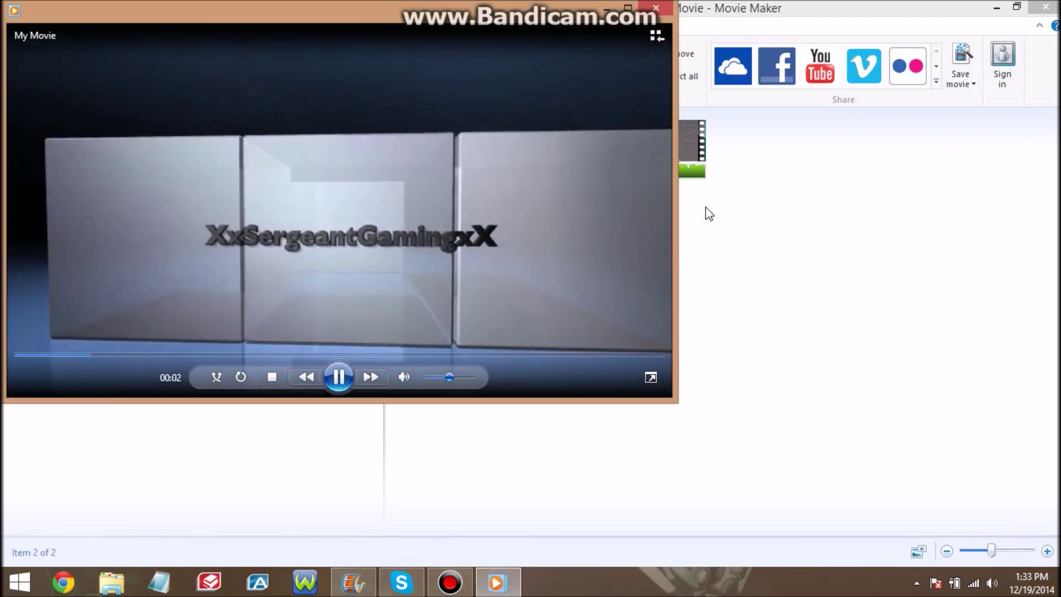
{"action": "left_click", "coordinate": [656, 8]}
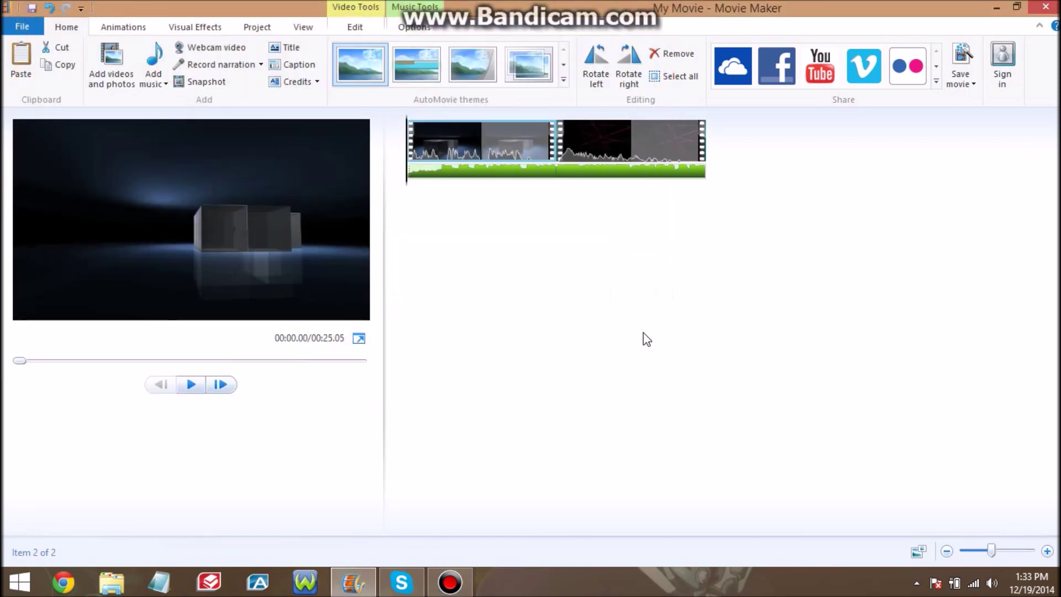